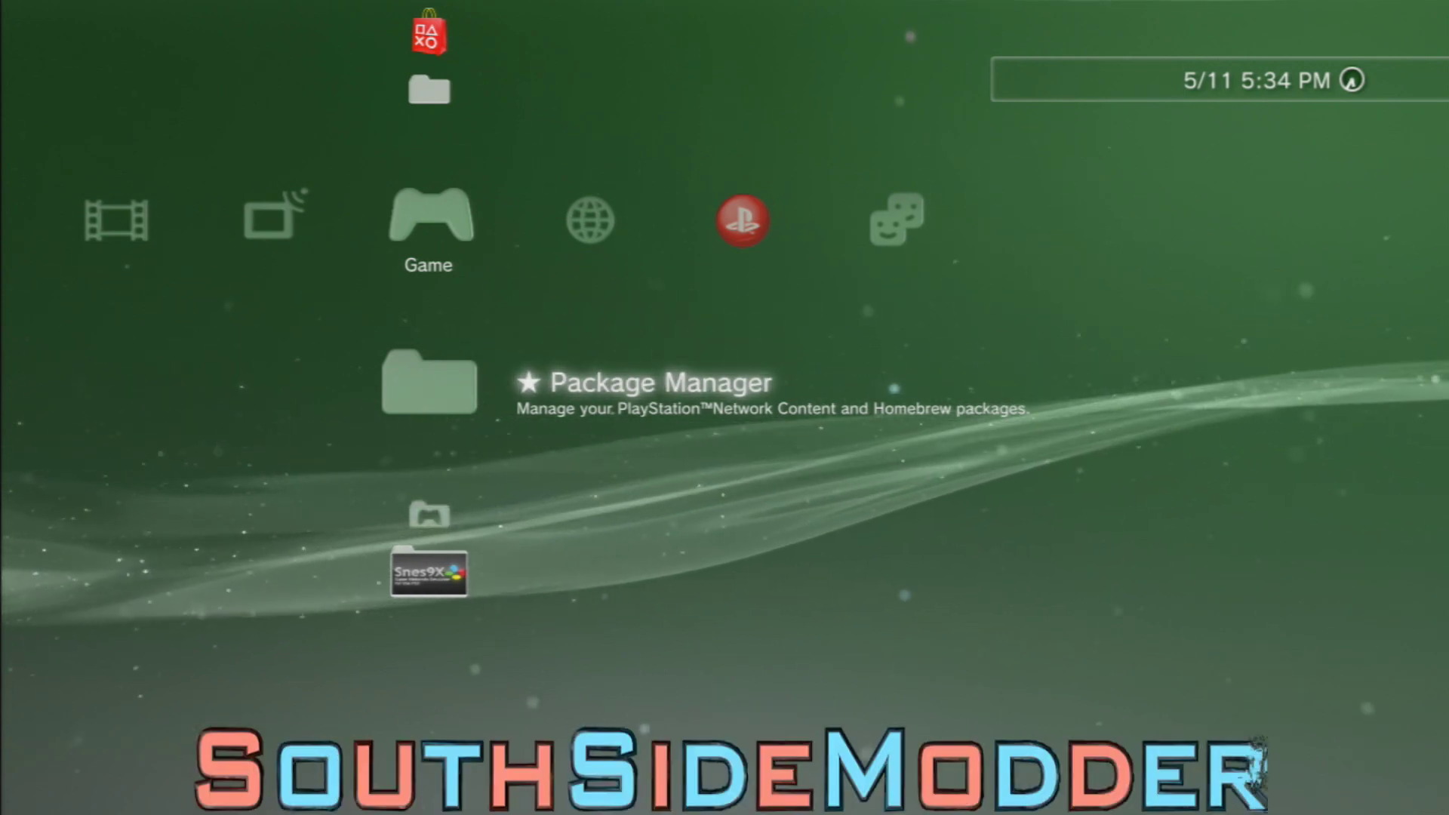
key(Down)
key(Down)
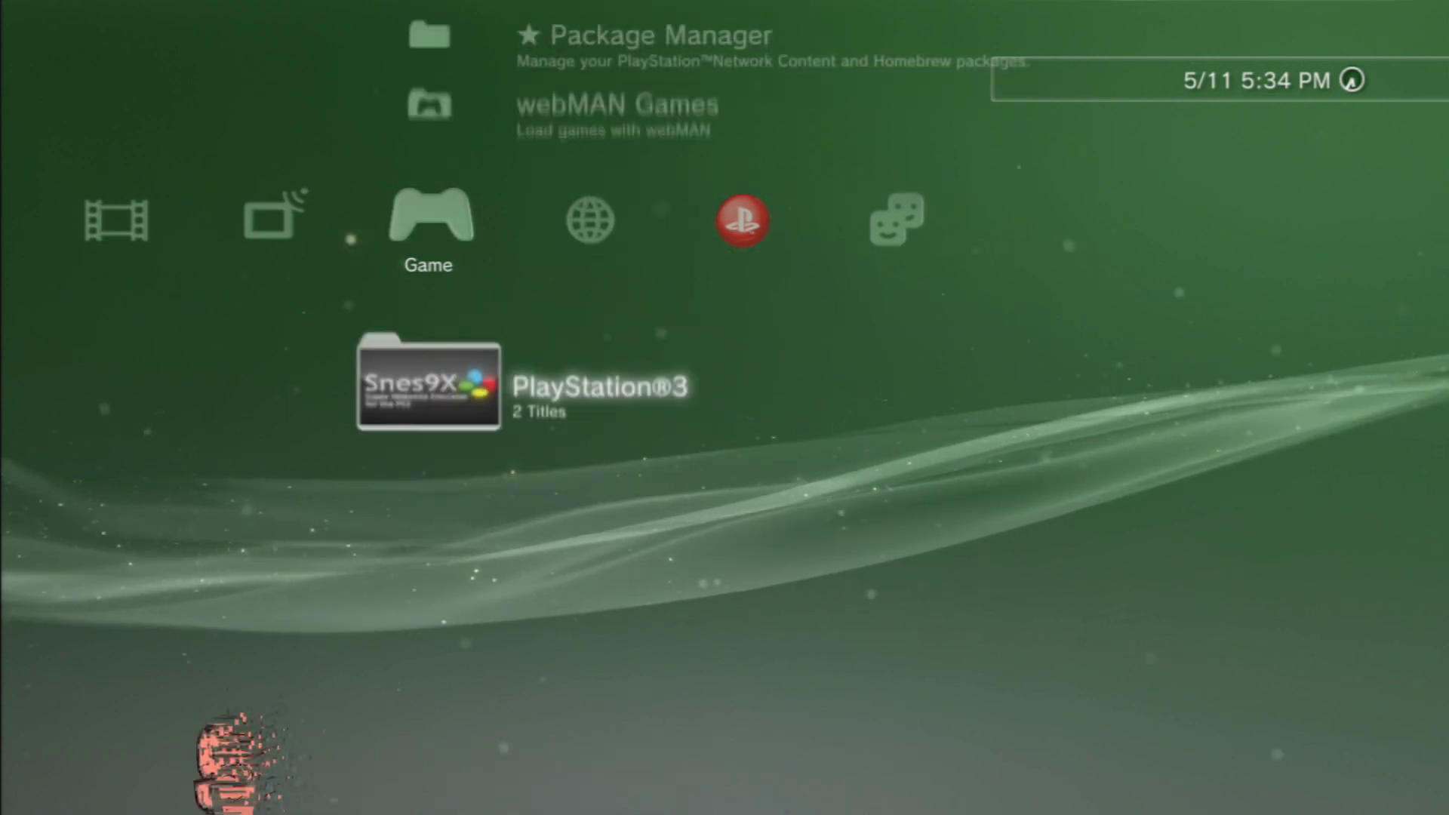
key(Up)
key(Down)
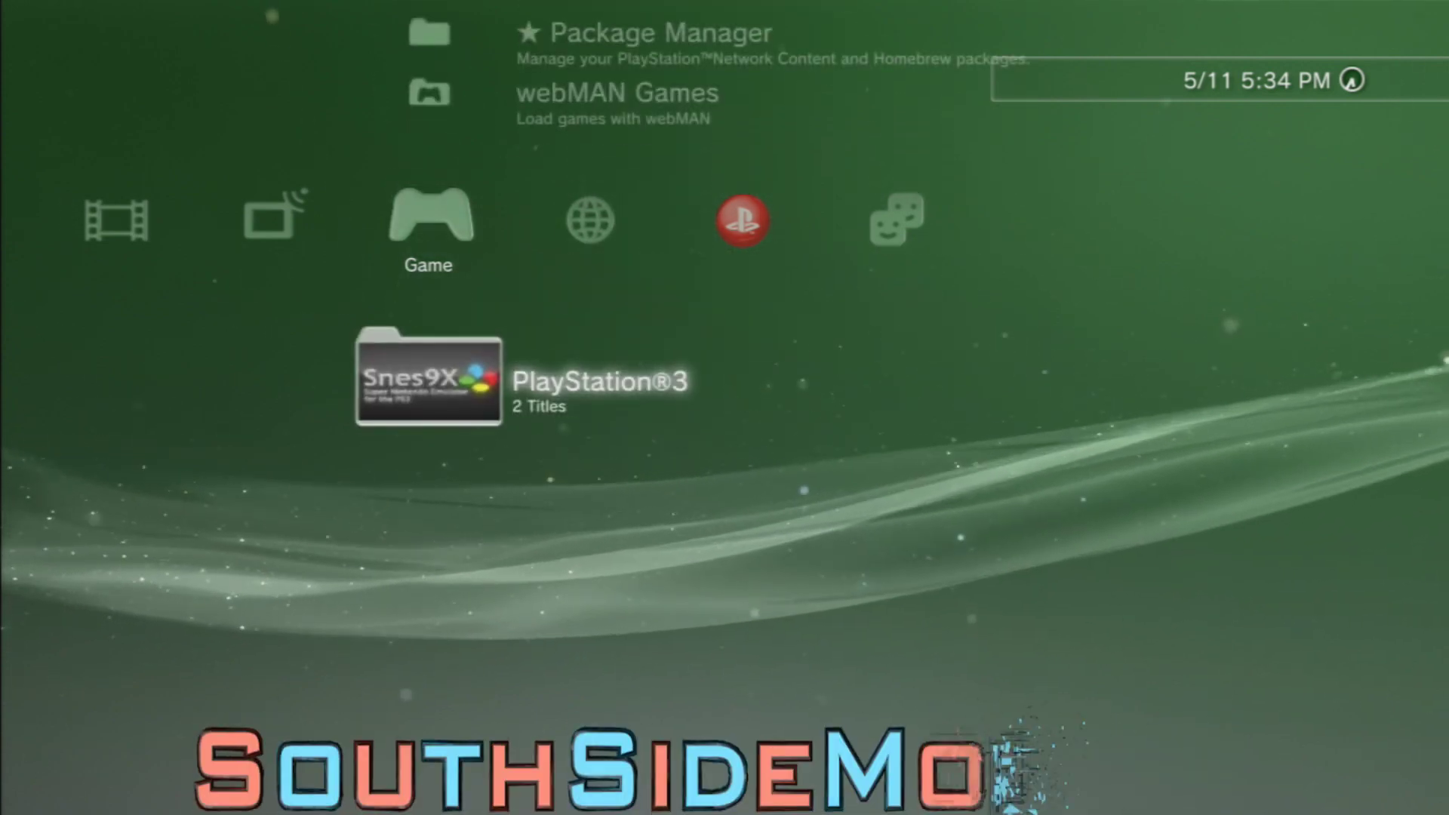
key(Up)
key(Up)
key(Up)
key(Down)
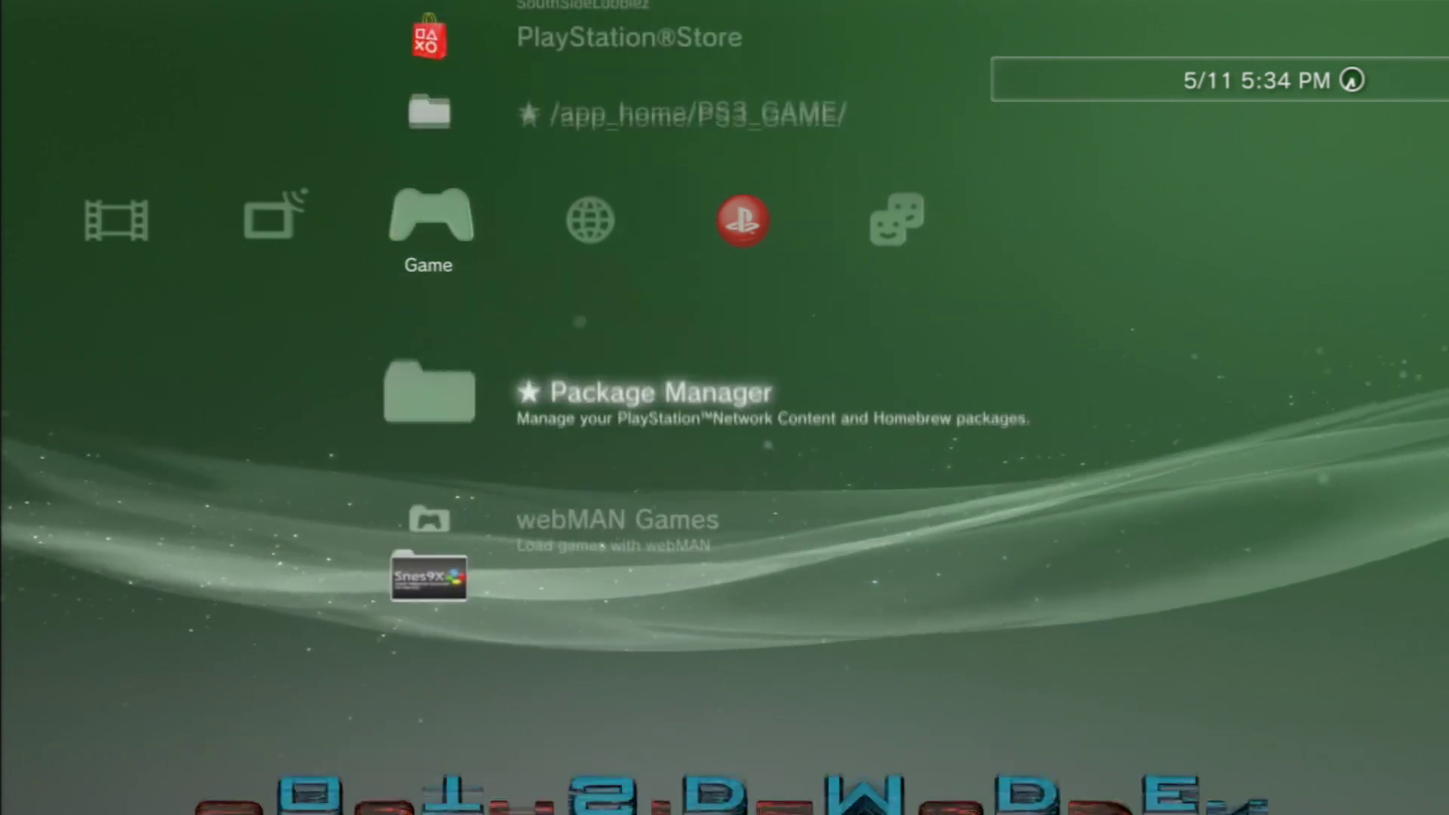
Open System Information under the console's System Settings to check the system software version, and return to the Game category
key(Left)
key(Left)
key(Left)
key(Left)
key(Left)
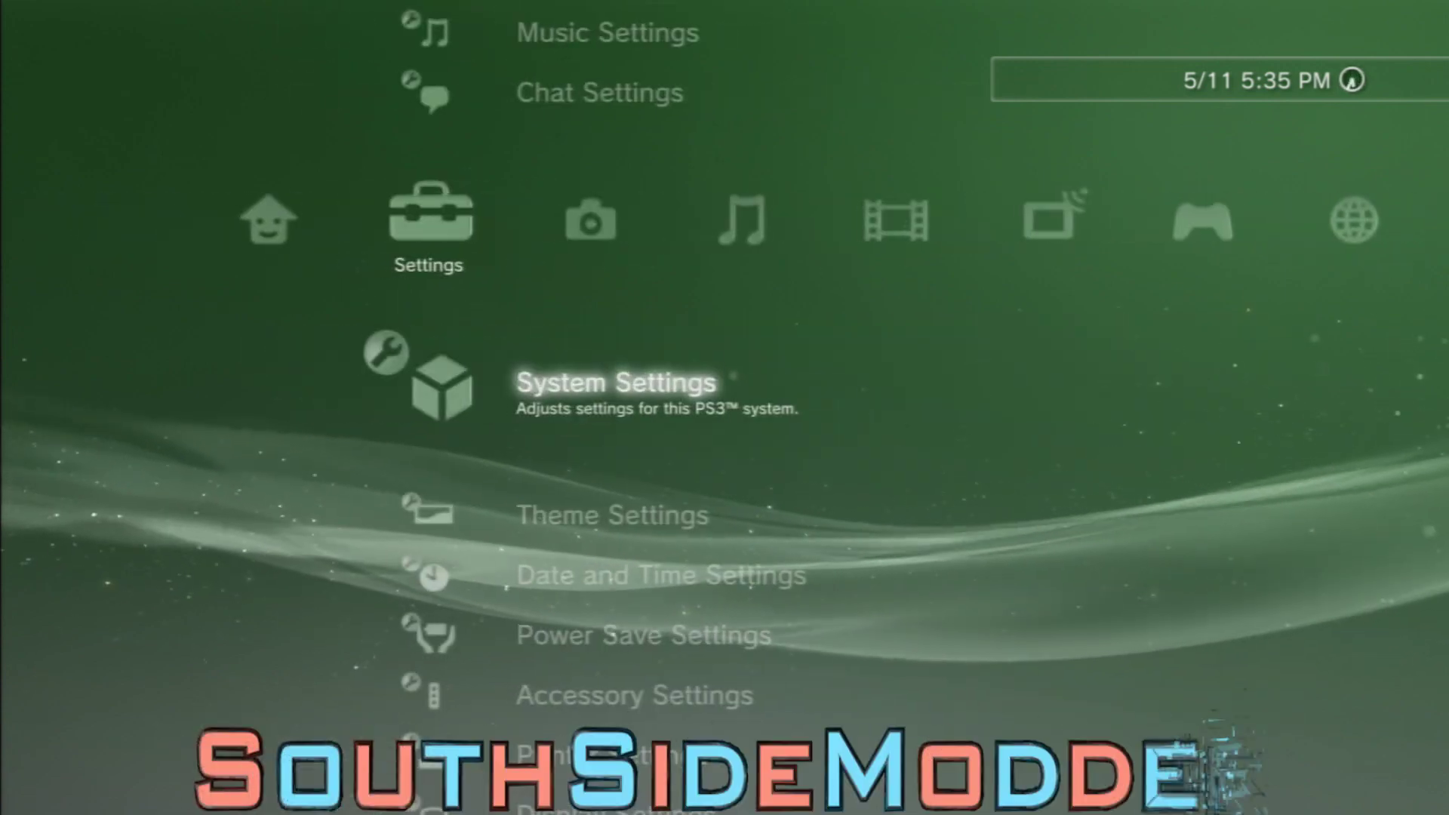
key(Return)
key(Return)
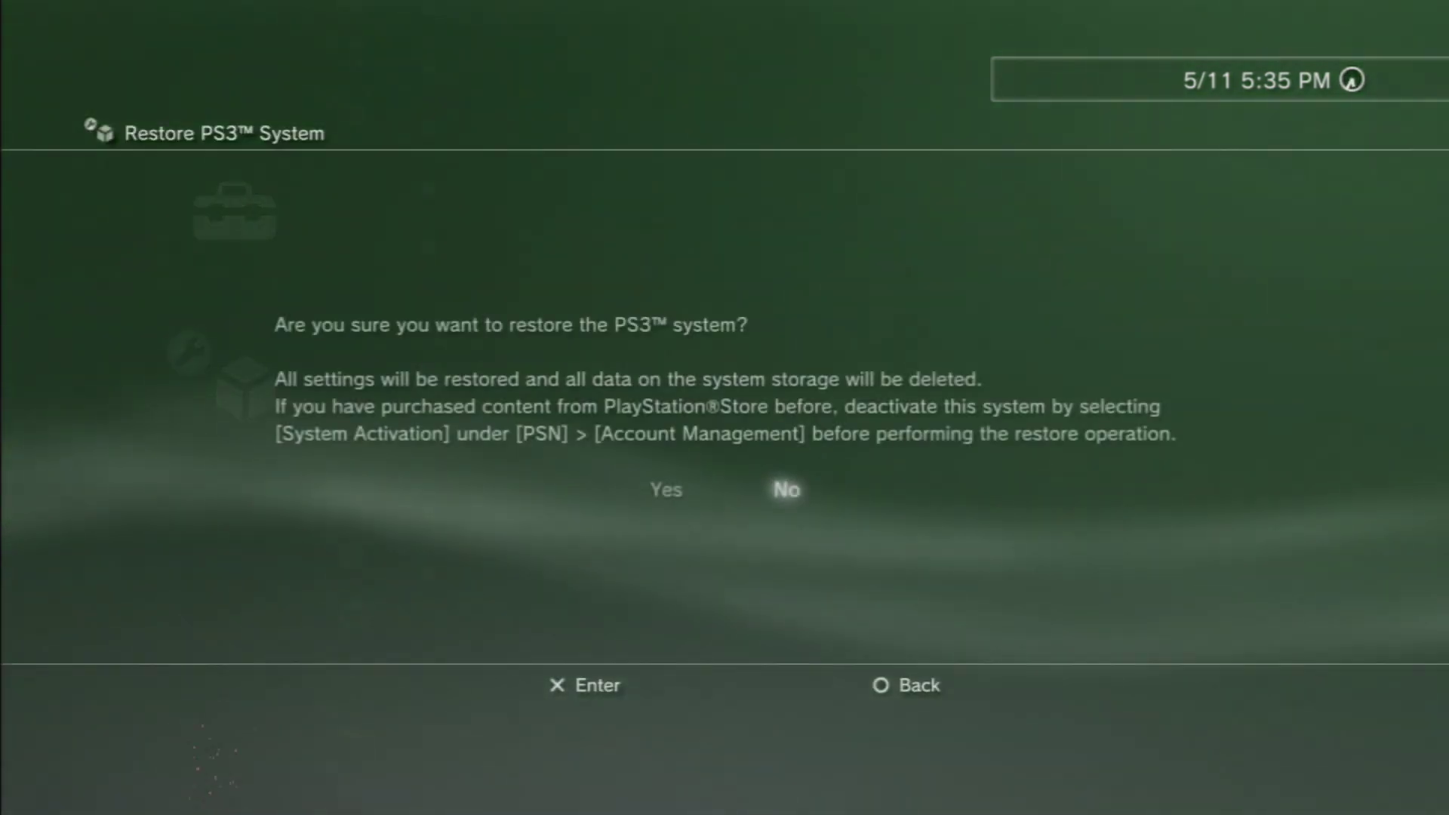
key(Escape)
key(Down)
key(Return)
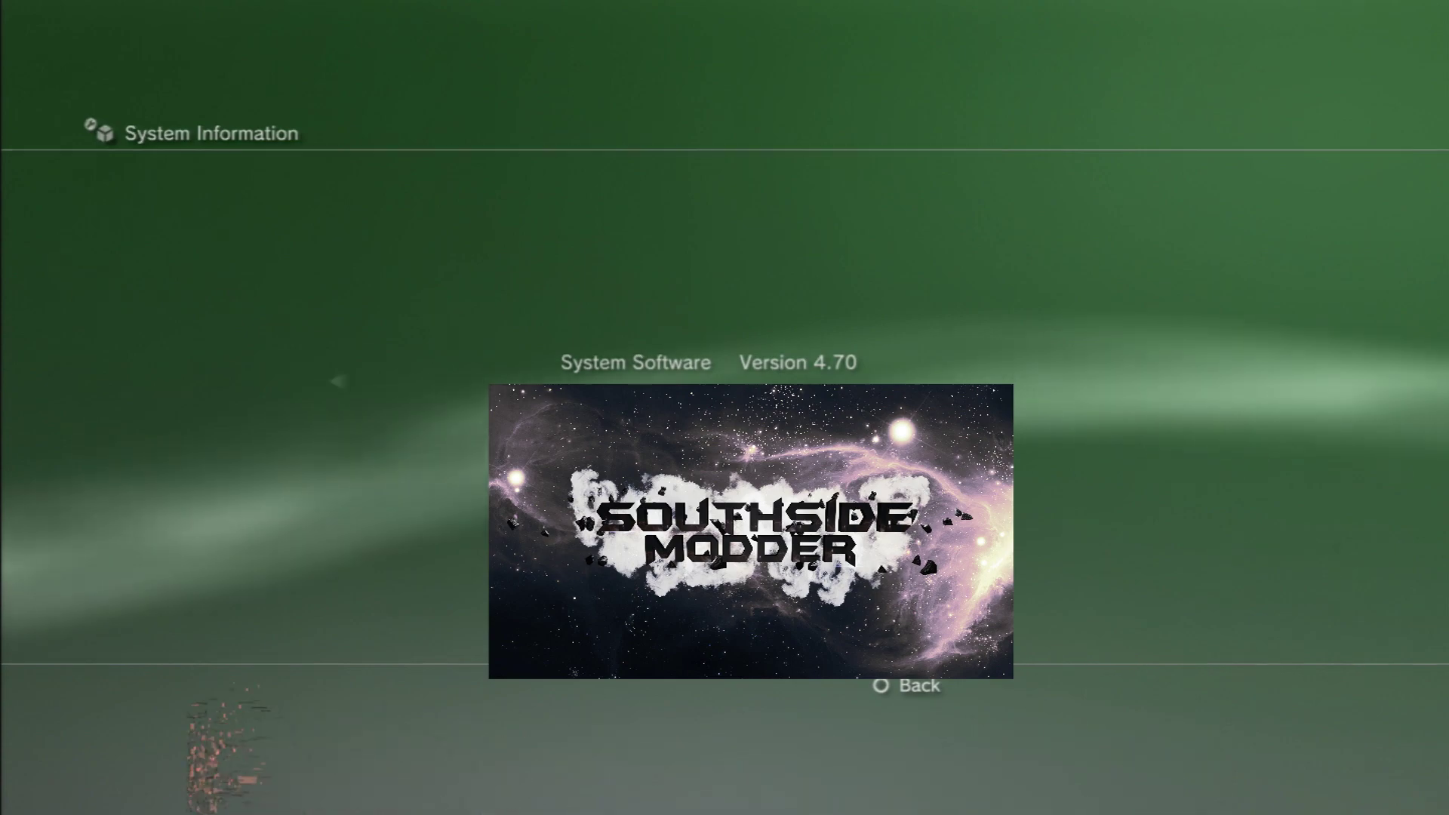
key(Escape)
key(Right)
key(Right)
key(Right)
key(Right)
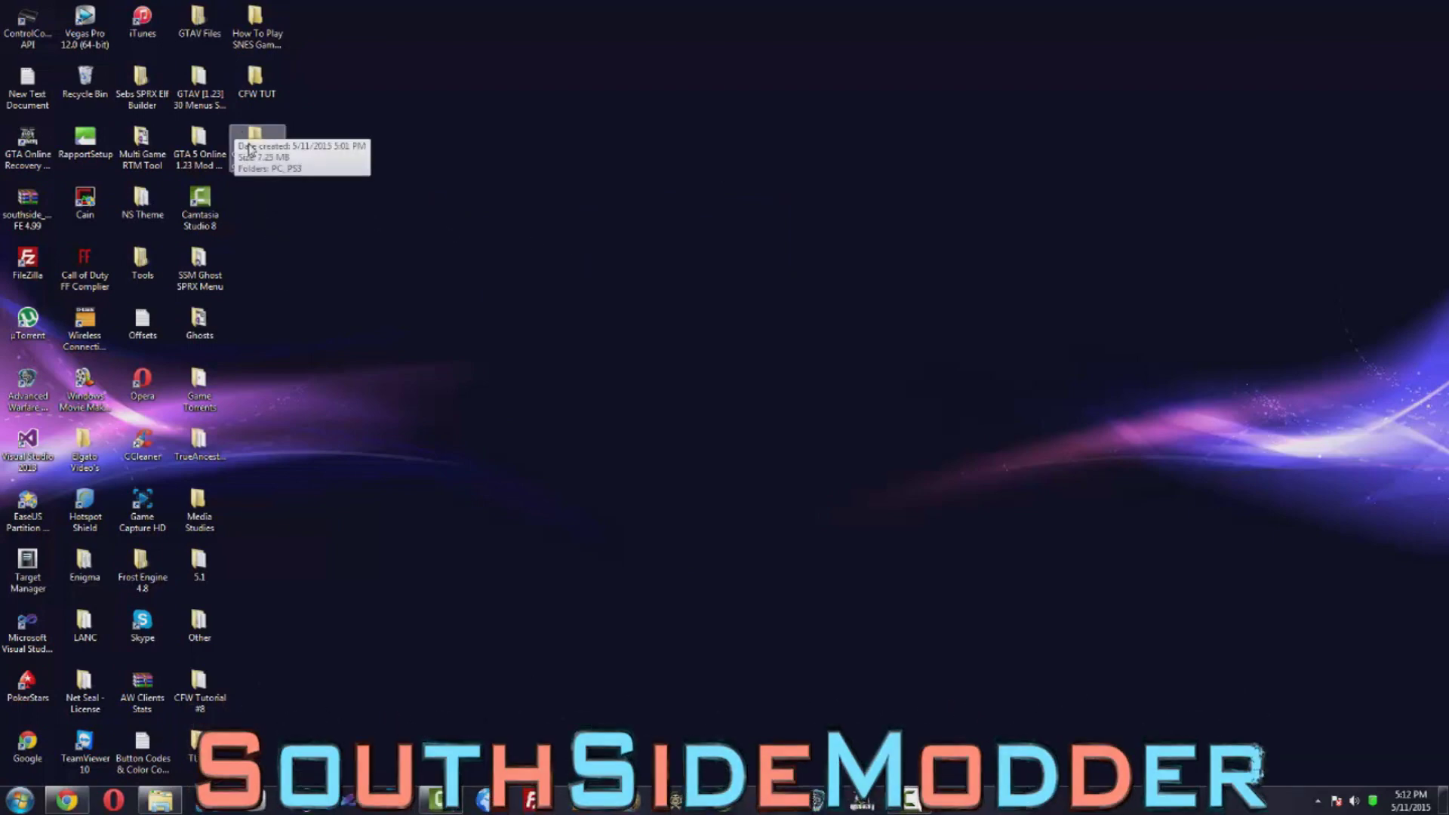
On the Windows desktop, run CCAPI-setupV2.60 from the PC folder of CcApi_package_2.60_Rev4 and allow it to make changes
double_click(276, 158)
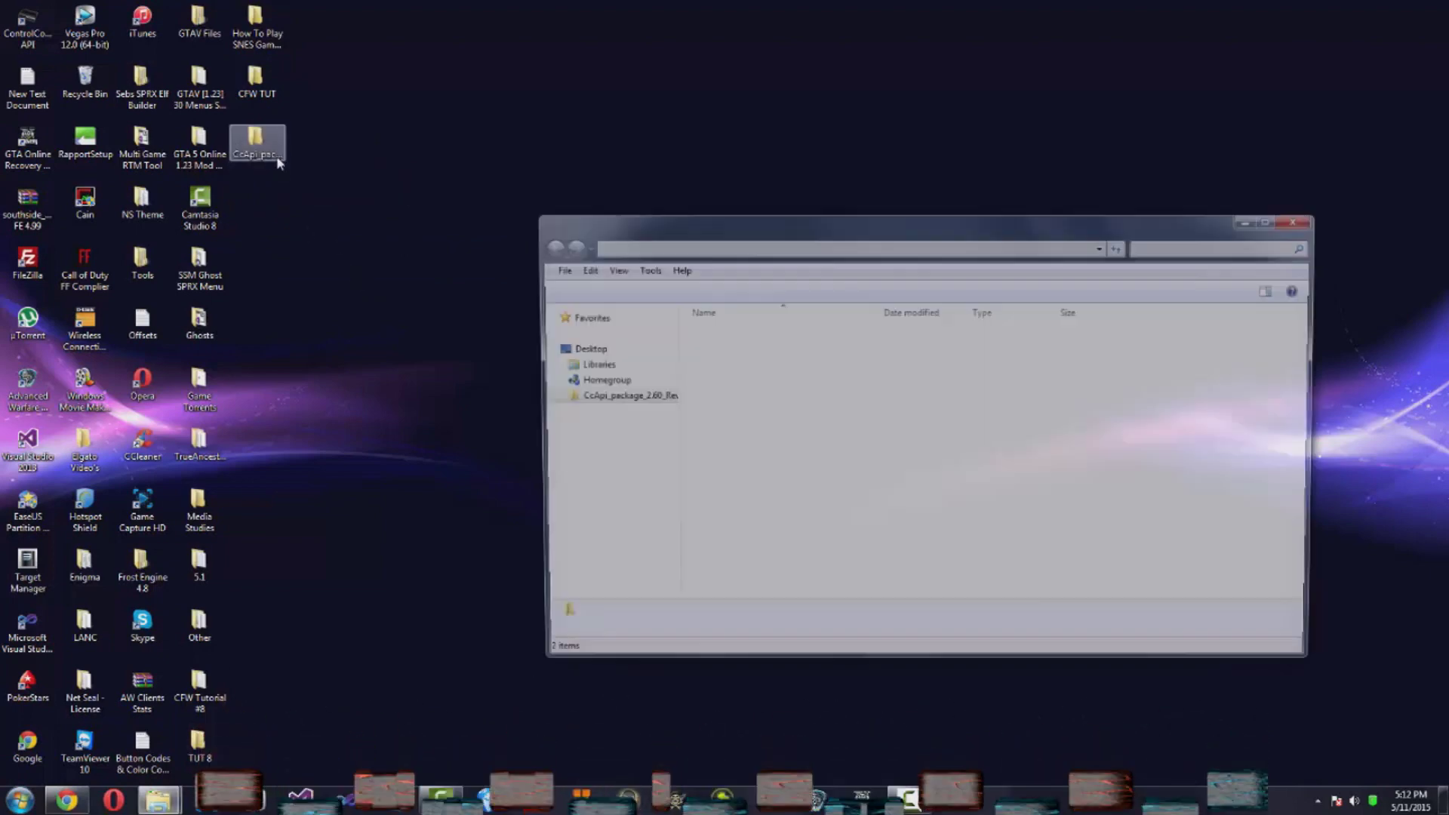
double_click(703, 335)
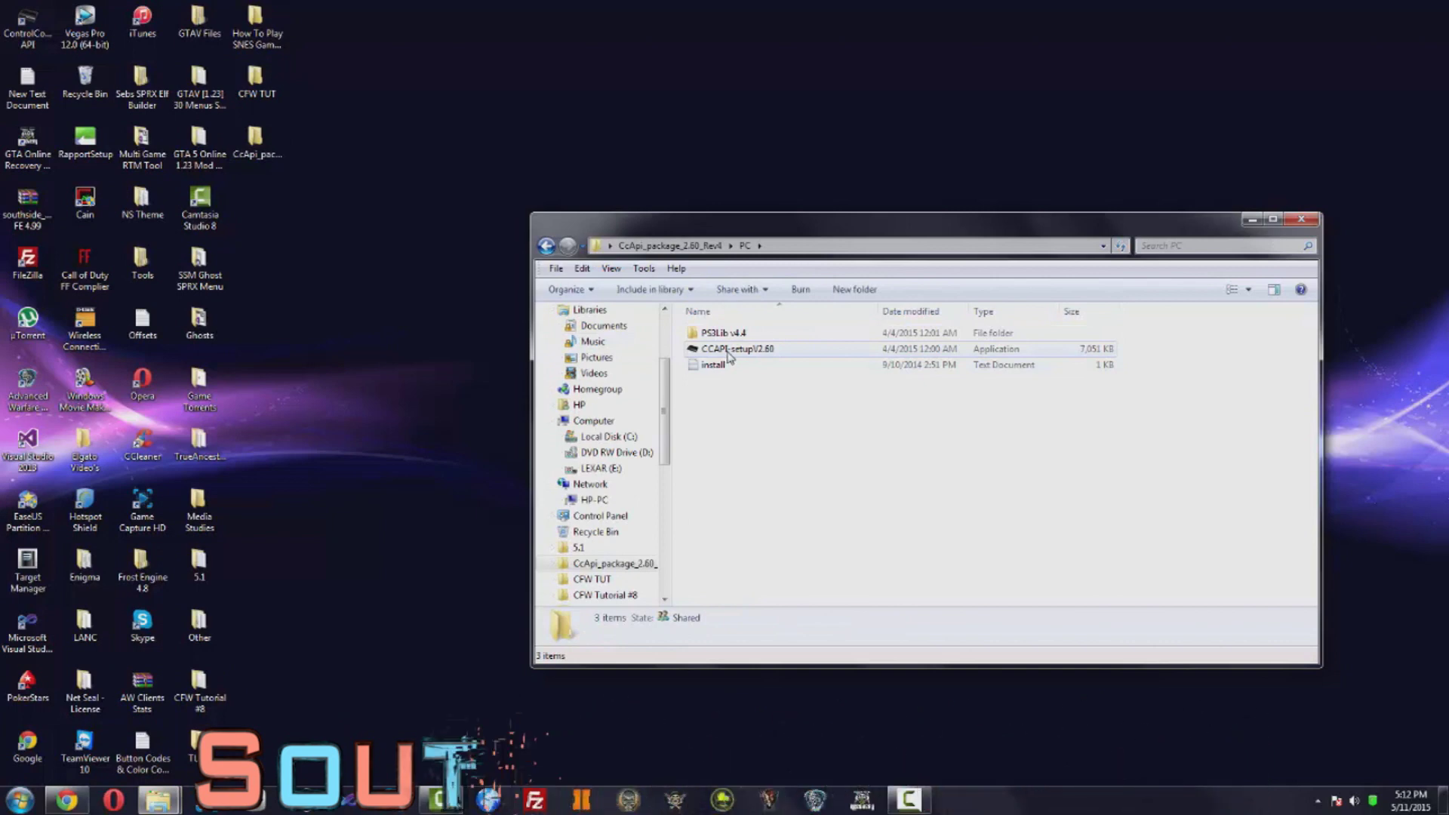
double_click(780, 348)
click(764, 414)
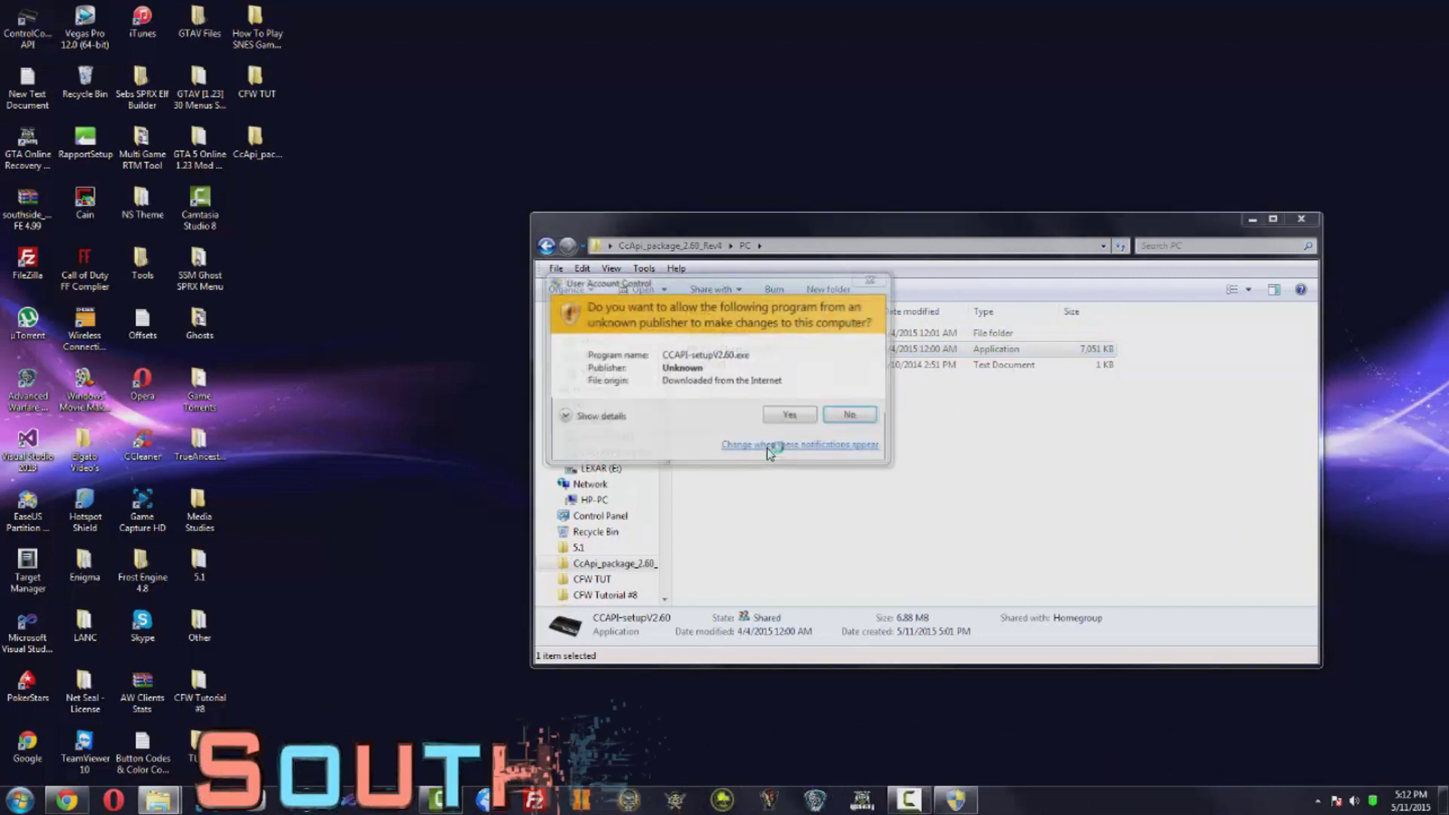
click(766, 418)
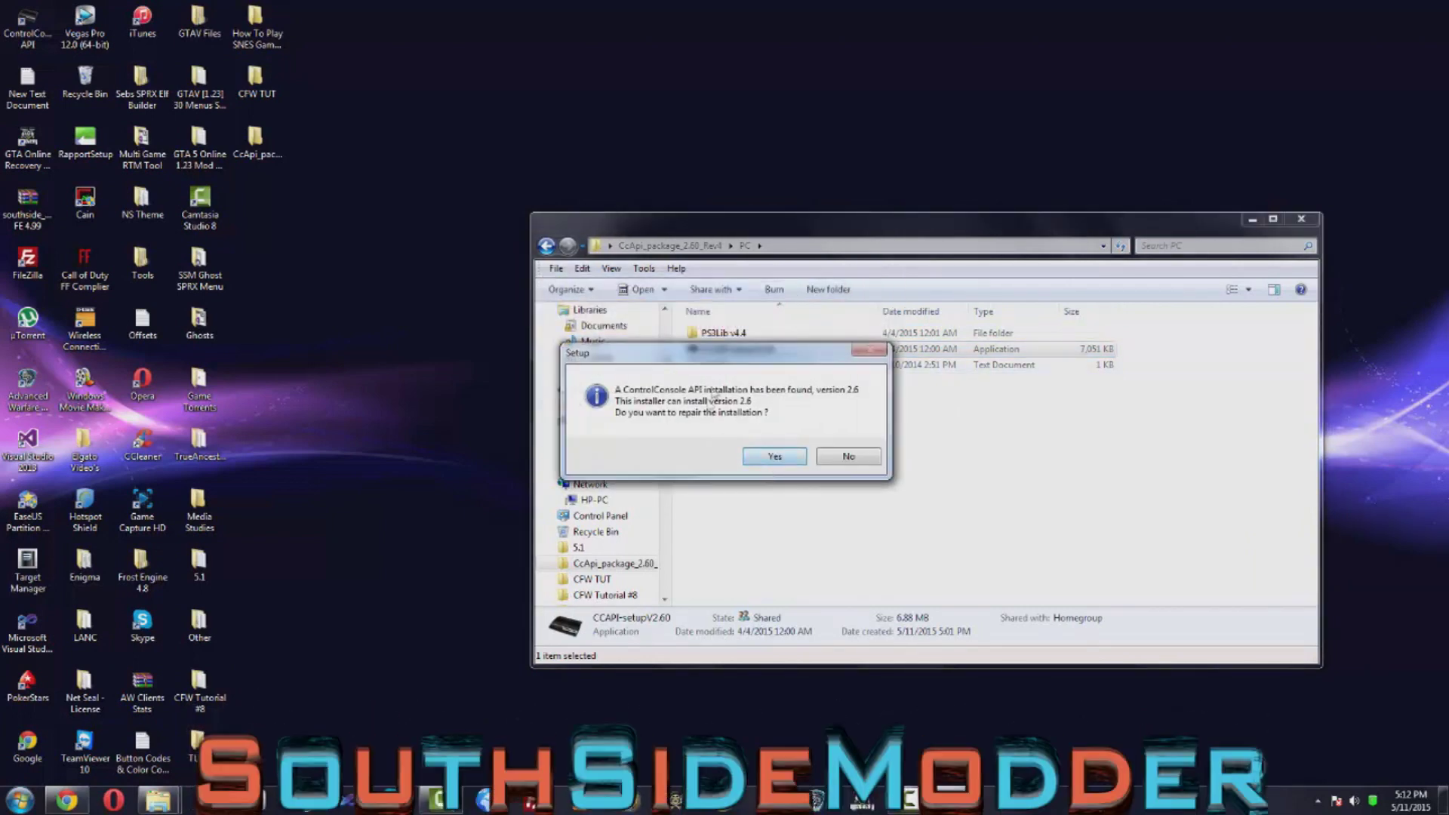
Agree to repair the existing ControlConsole API installation and completely remove the installed copy
click(776, 454)
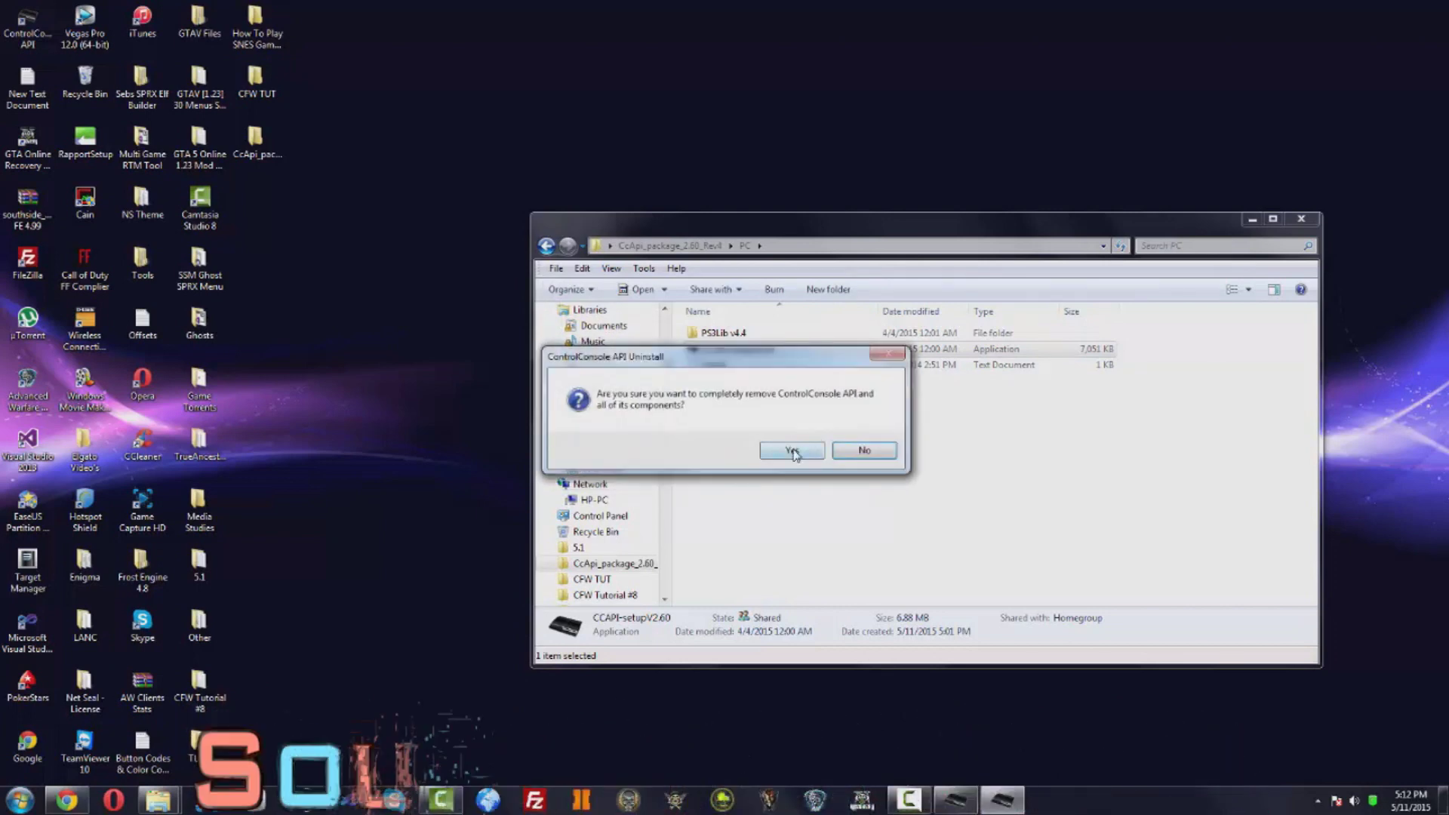
click(793, 451)
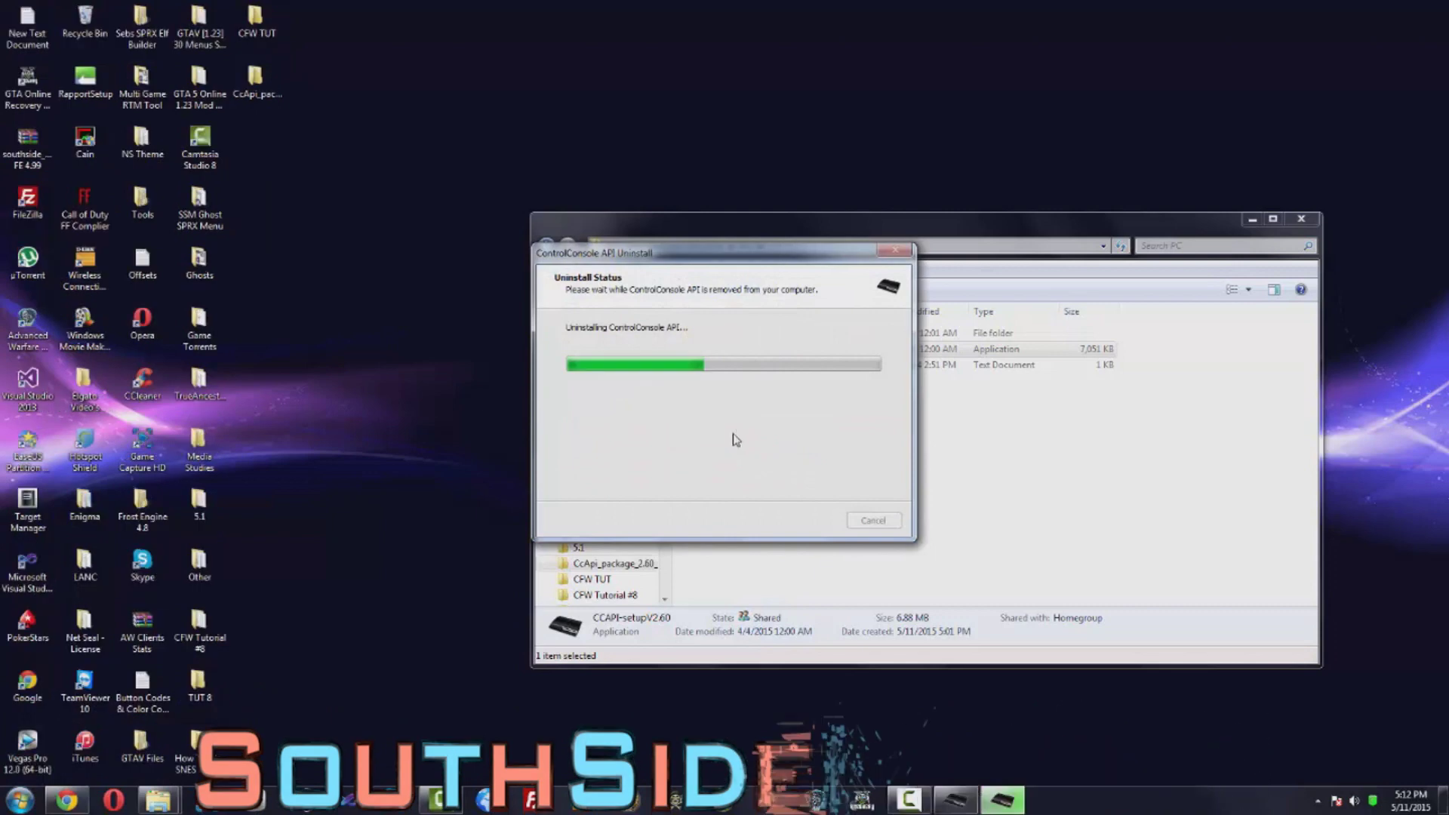
click(860, 450)
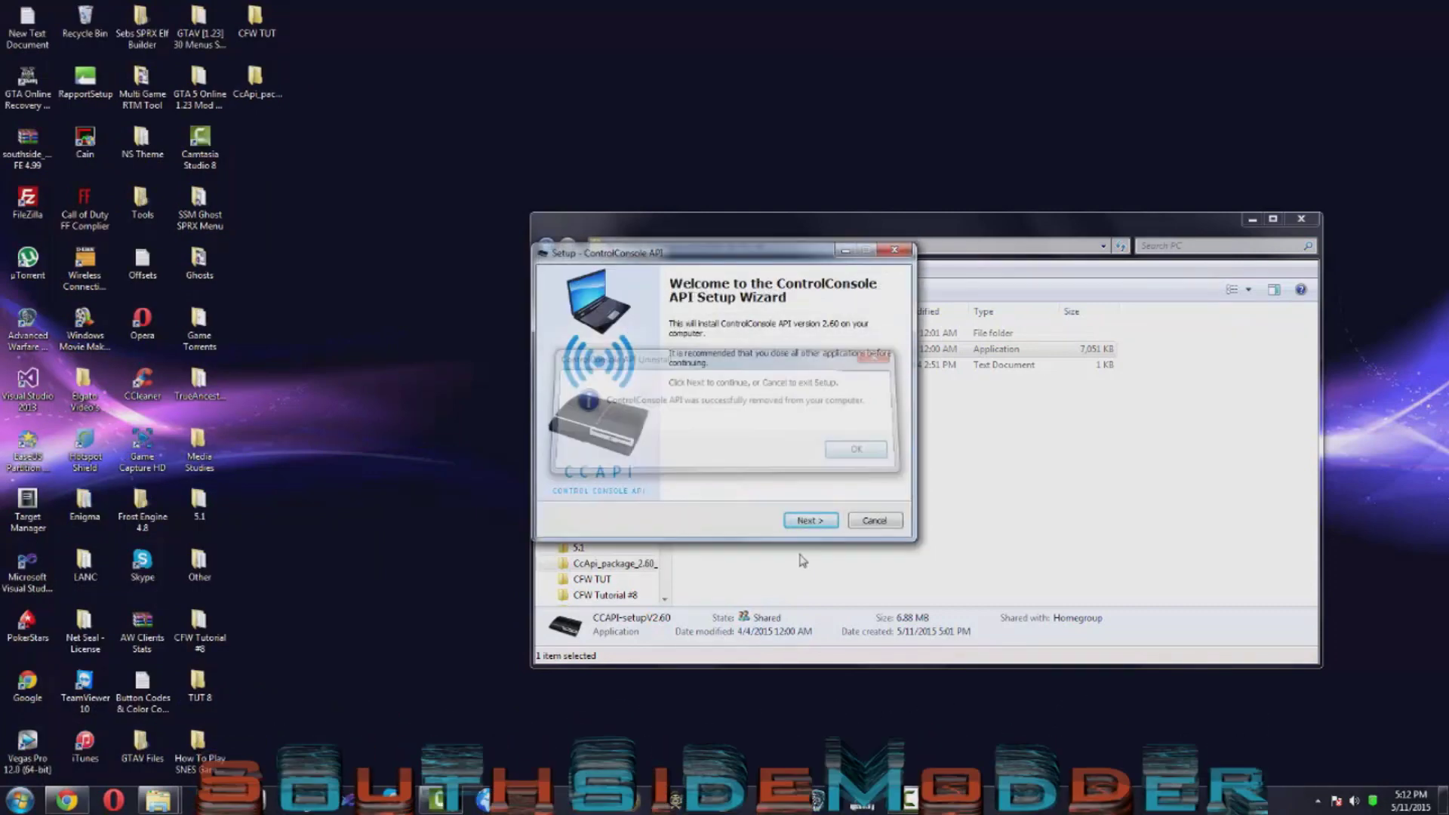
Install ControlConsole API 2.60 in the default folders with a desktop icon, then close the launched Console Manager
click(801, 519)
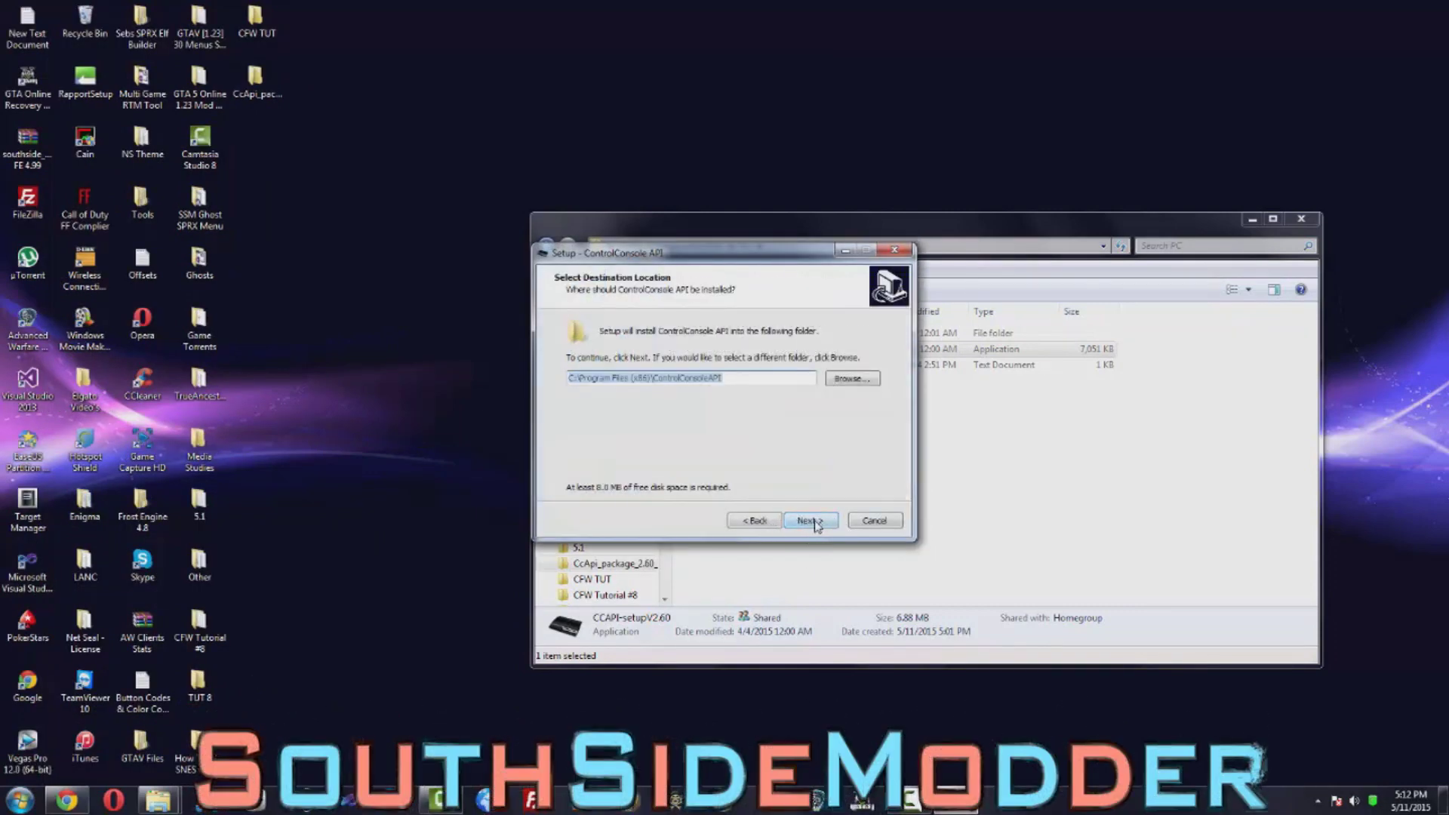
click(811, 520)
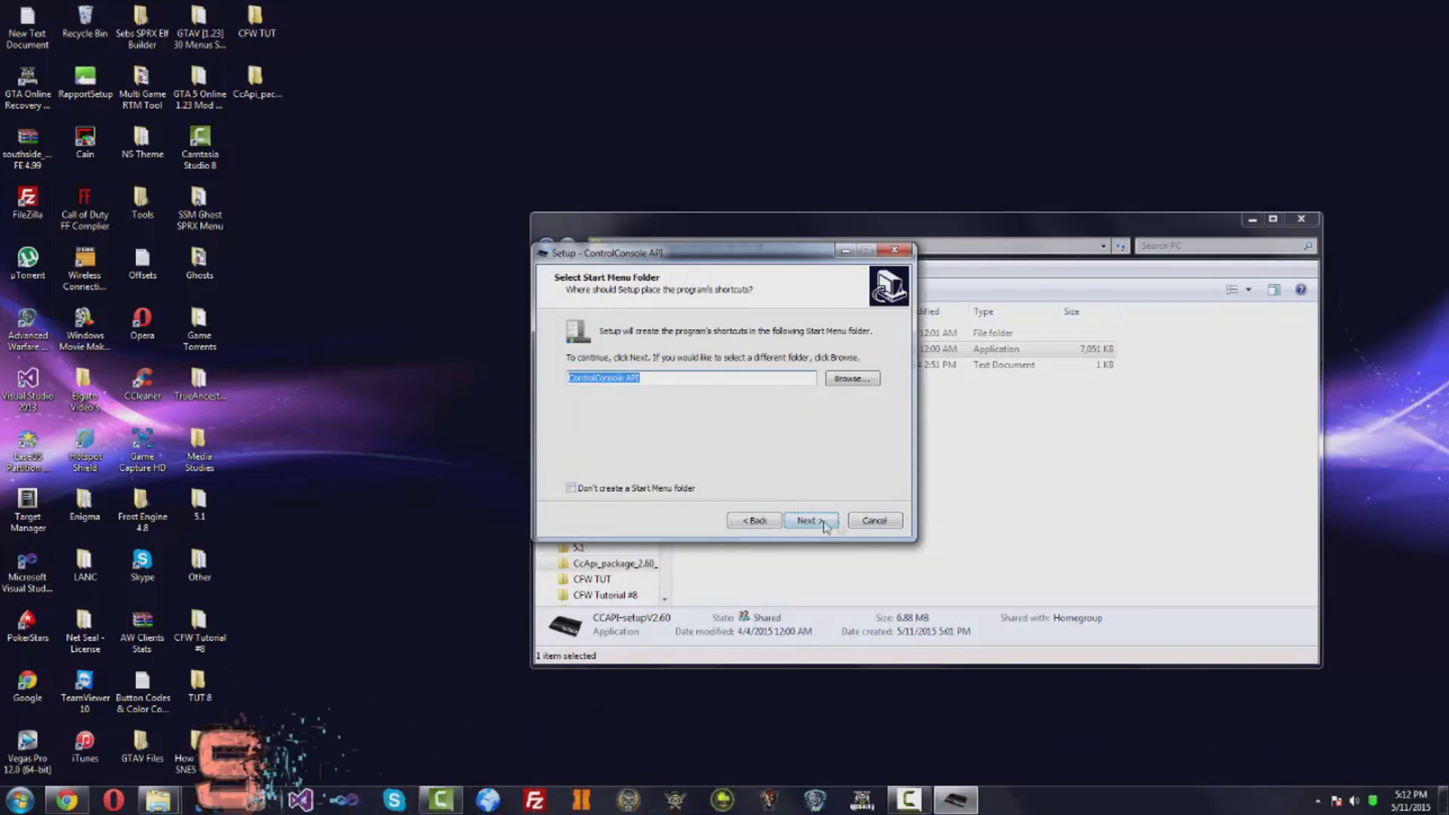
click(825, 529)
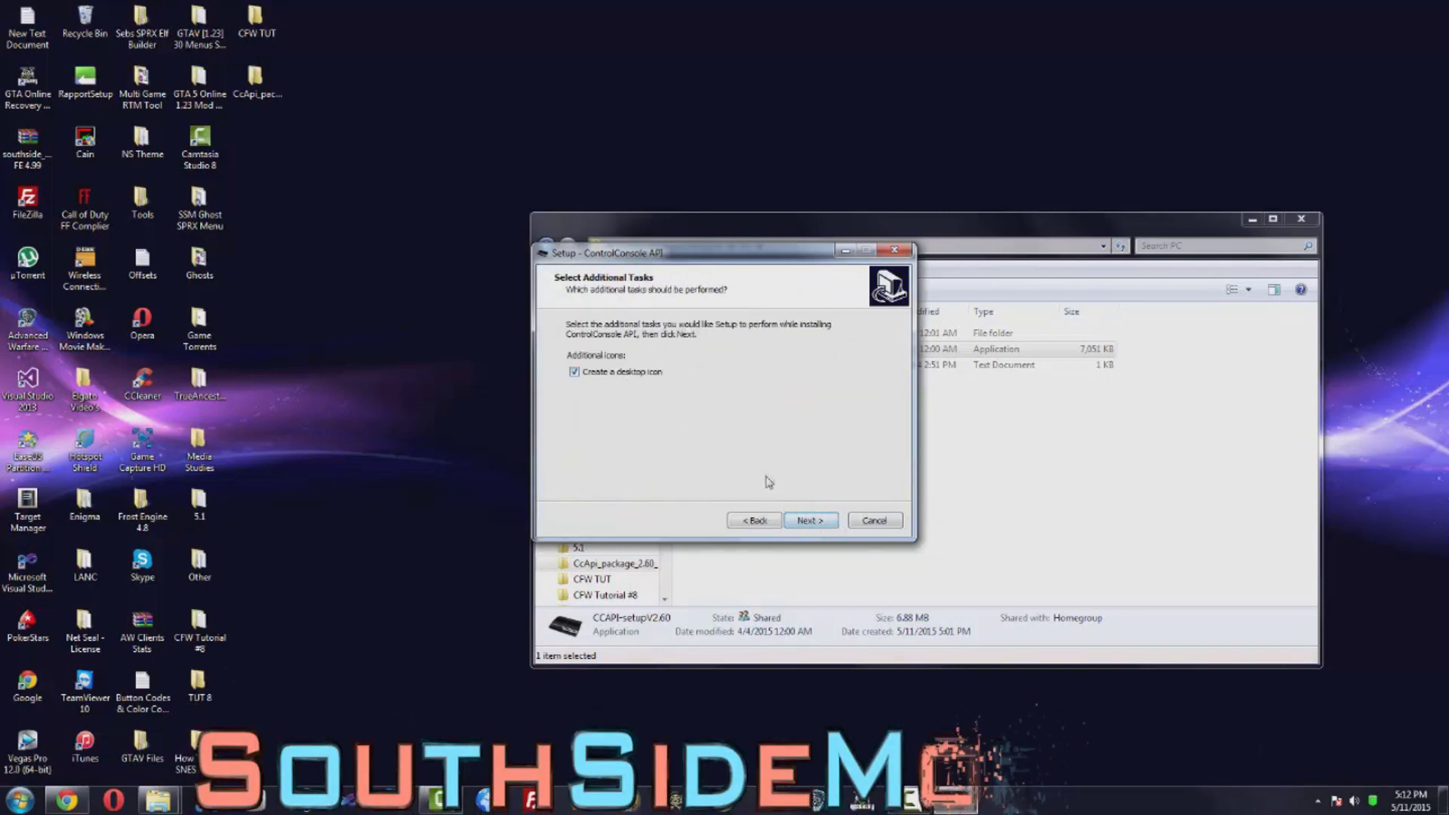
click(819, 529)
click(811, 521)
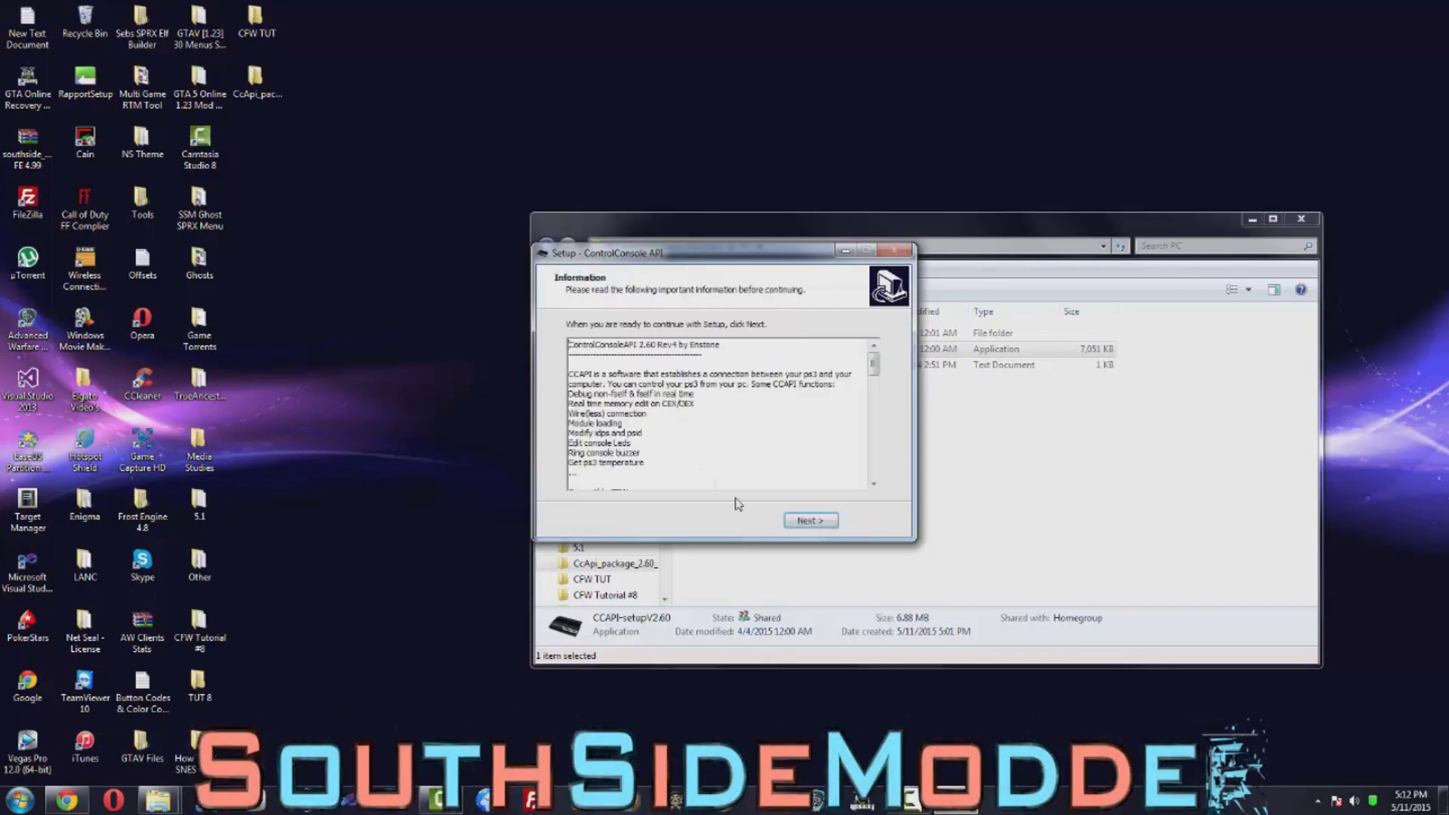
click(812, 520)
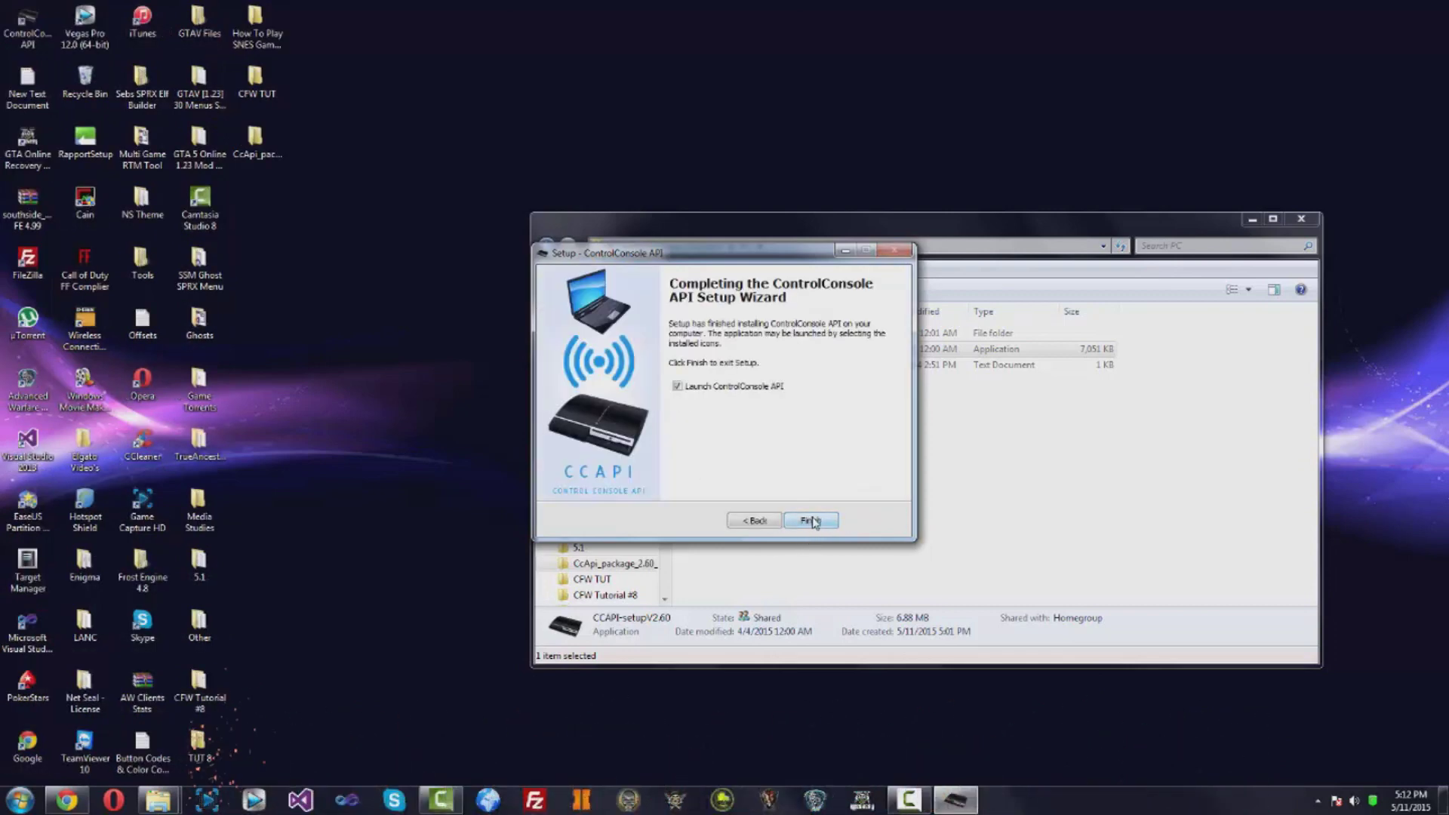
click(811, 520)
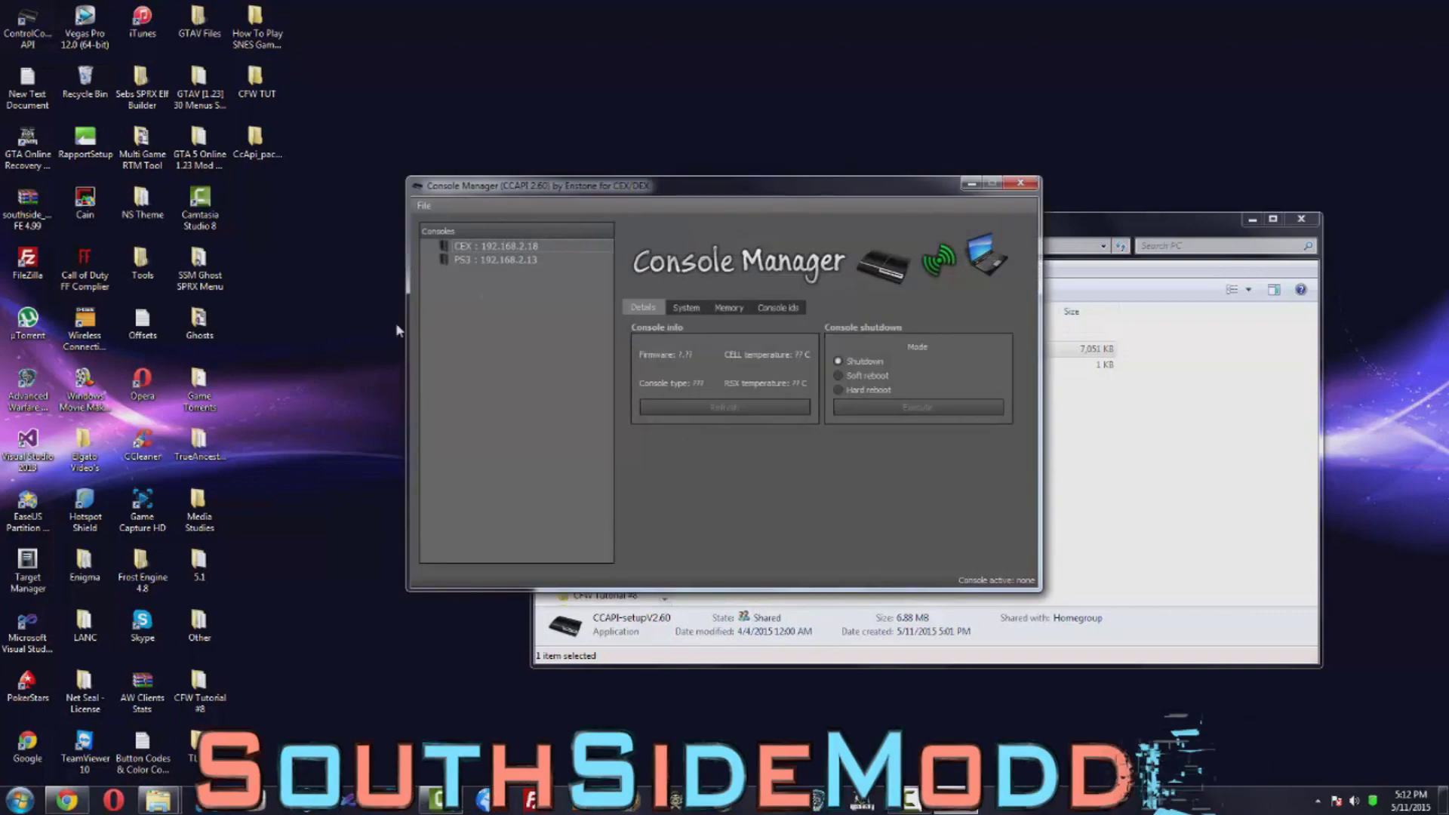
drag(640, 193, 536, 153)
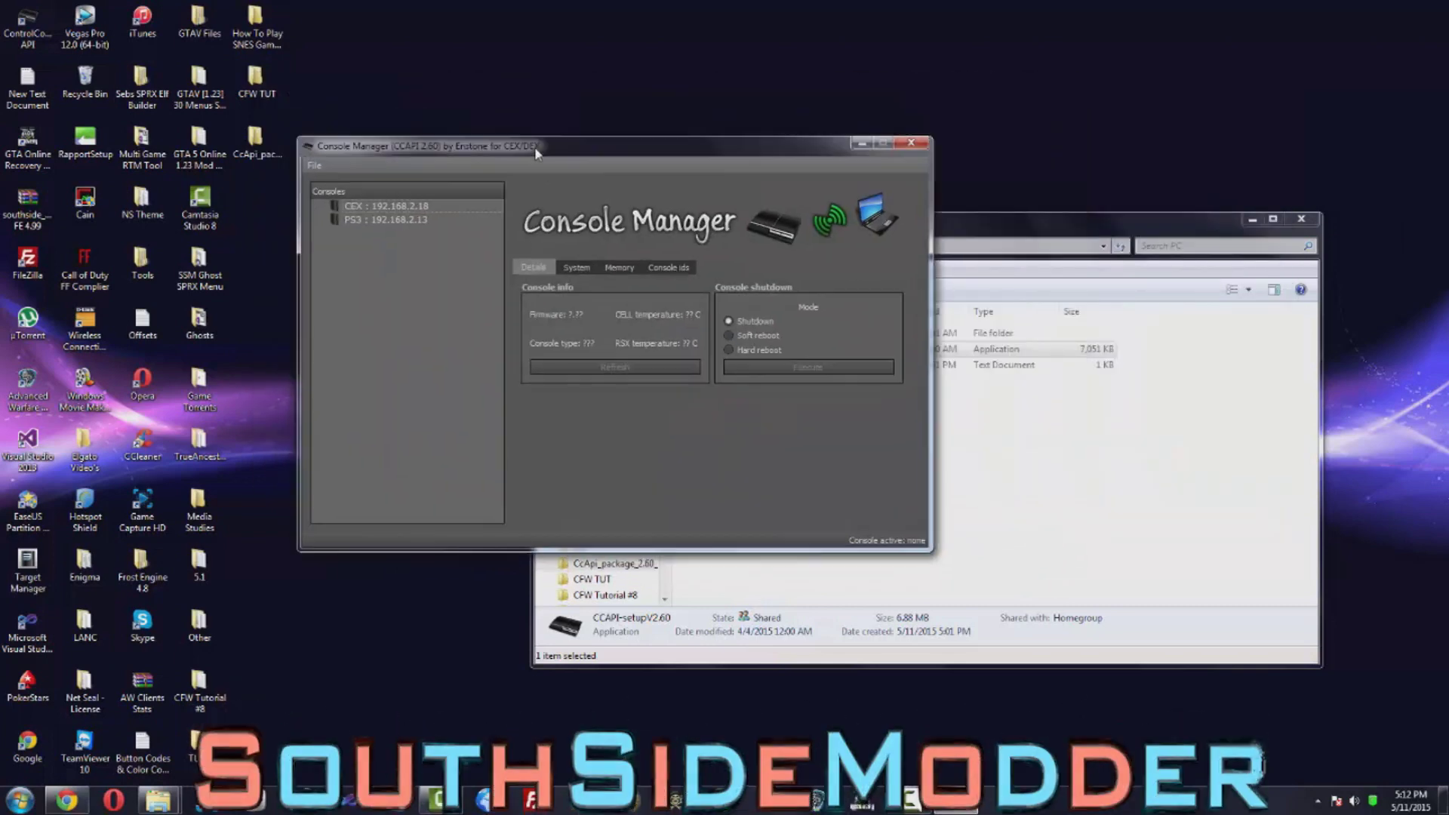
click(911, 144)
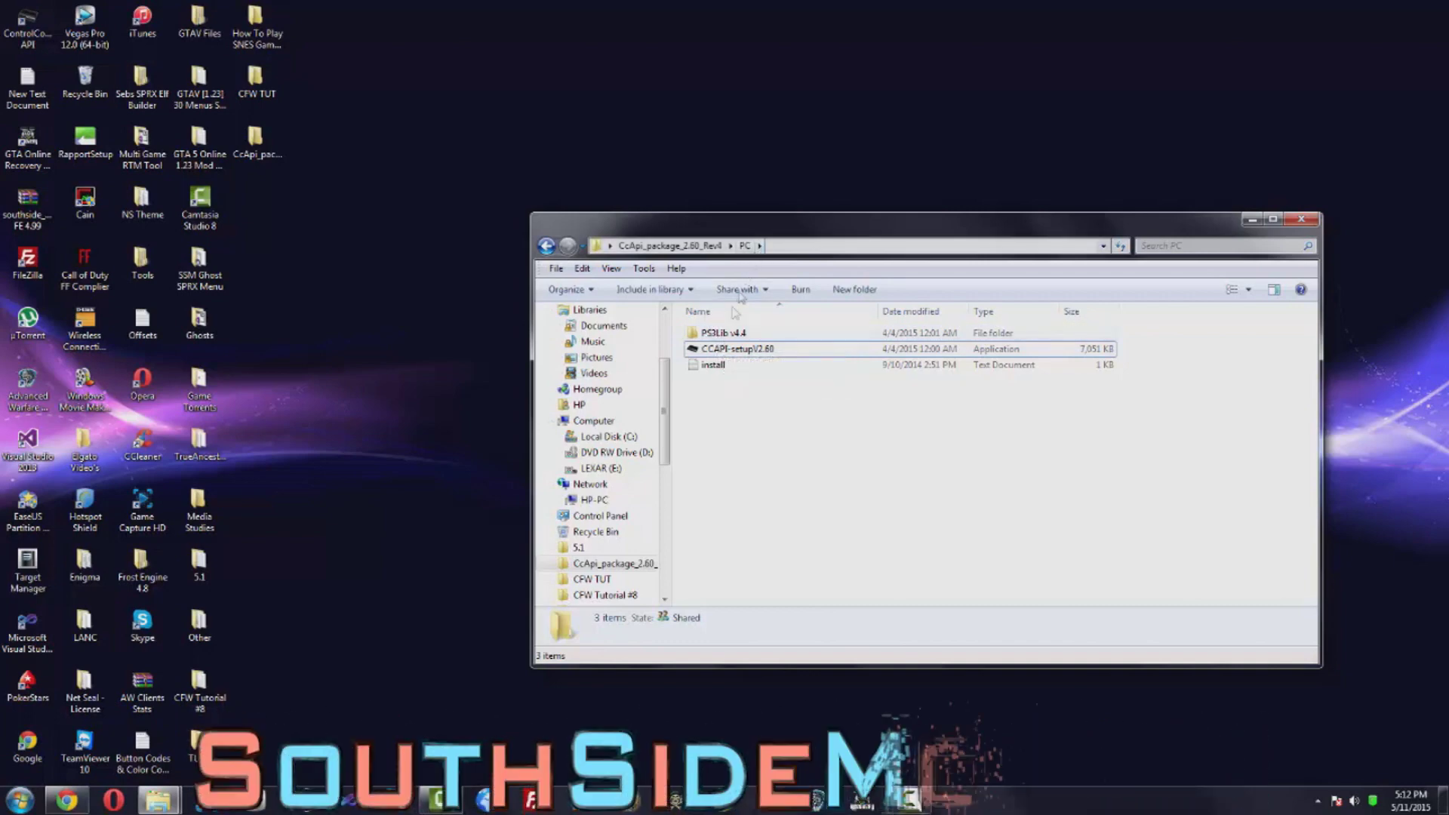
Open the PS3Lib v4.4 folder and examine the PS3Lib.dll file in it
click(730, 335)
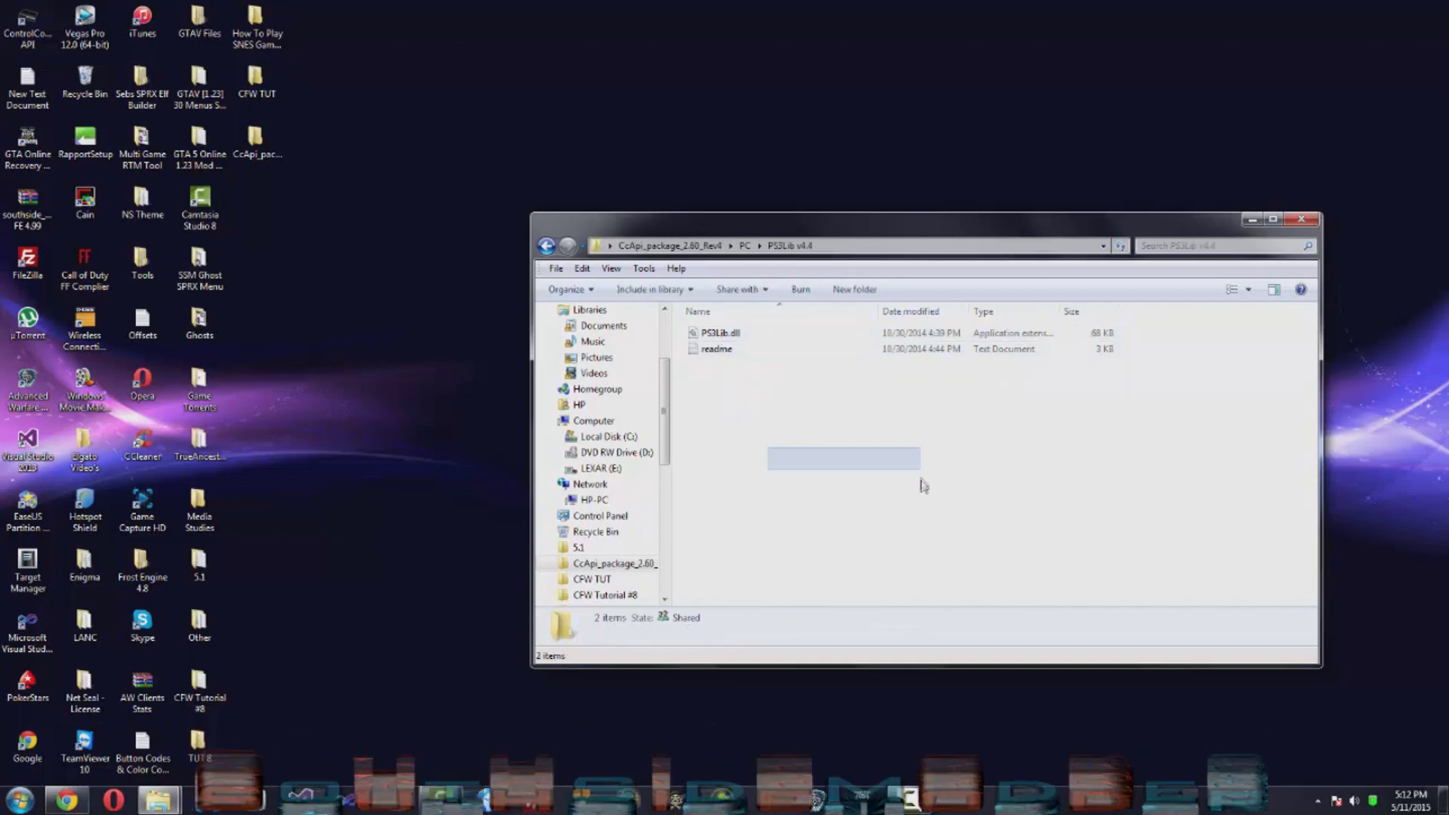
drag(932, 34, 592, 80)
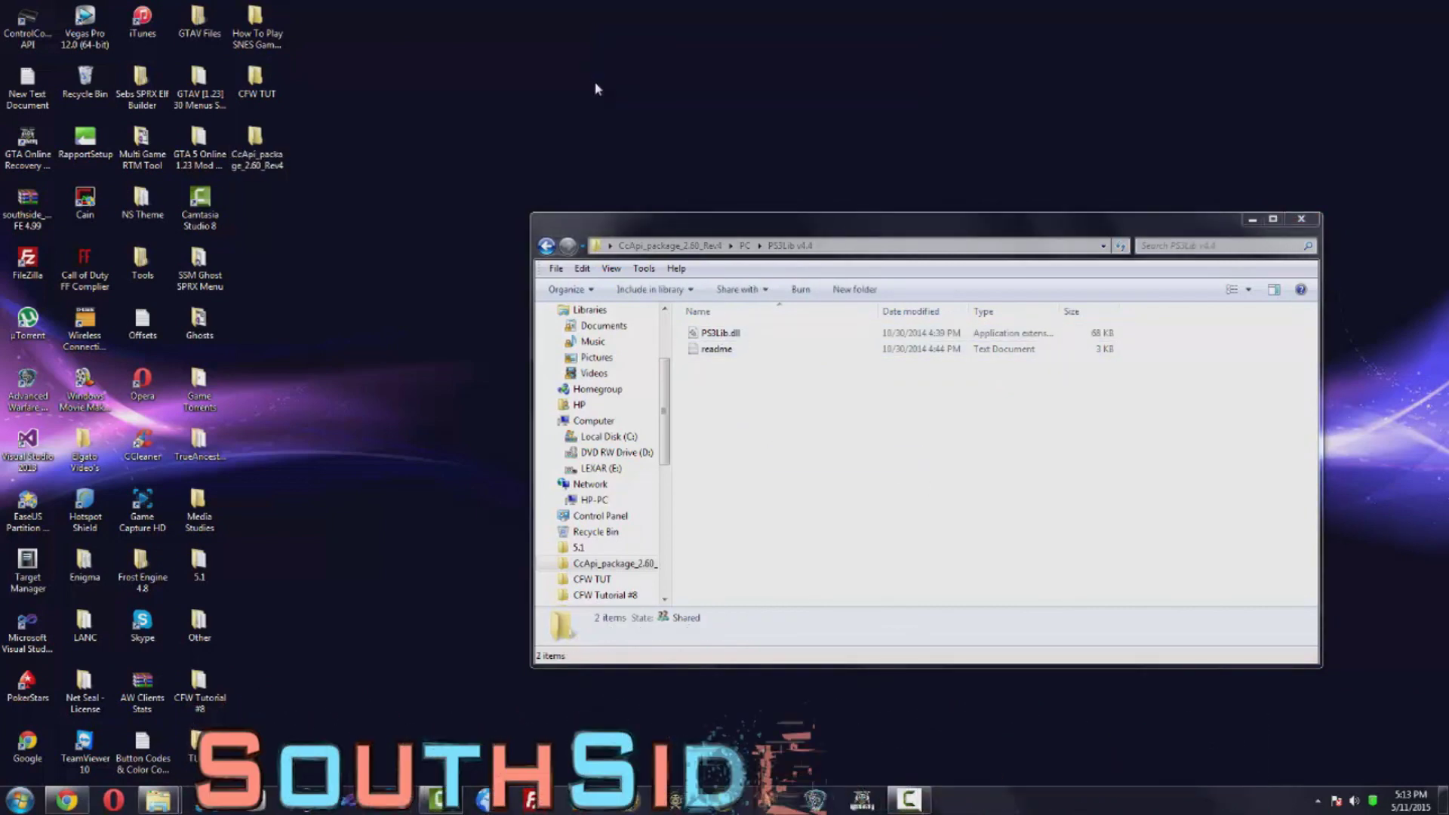
drag(767, 463, 891, 468)
click(737, 335)
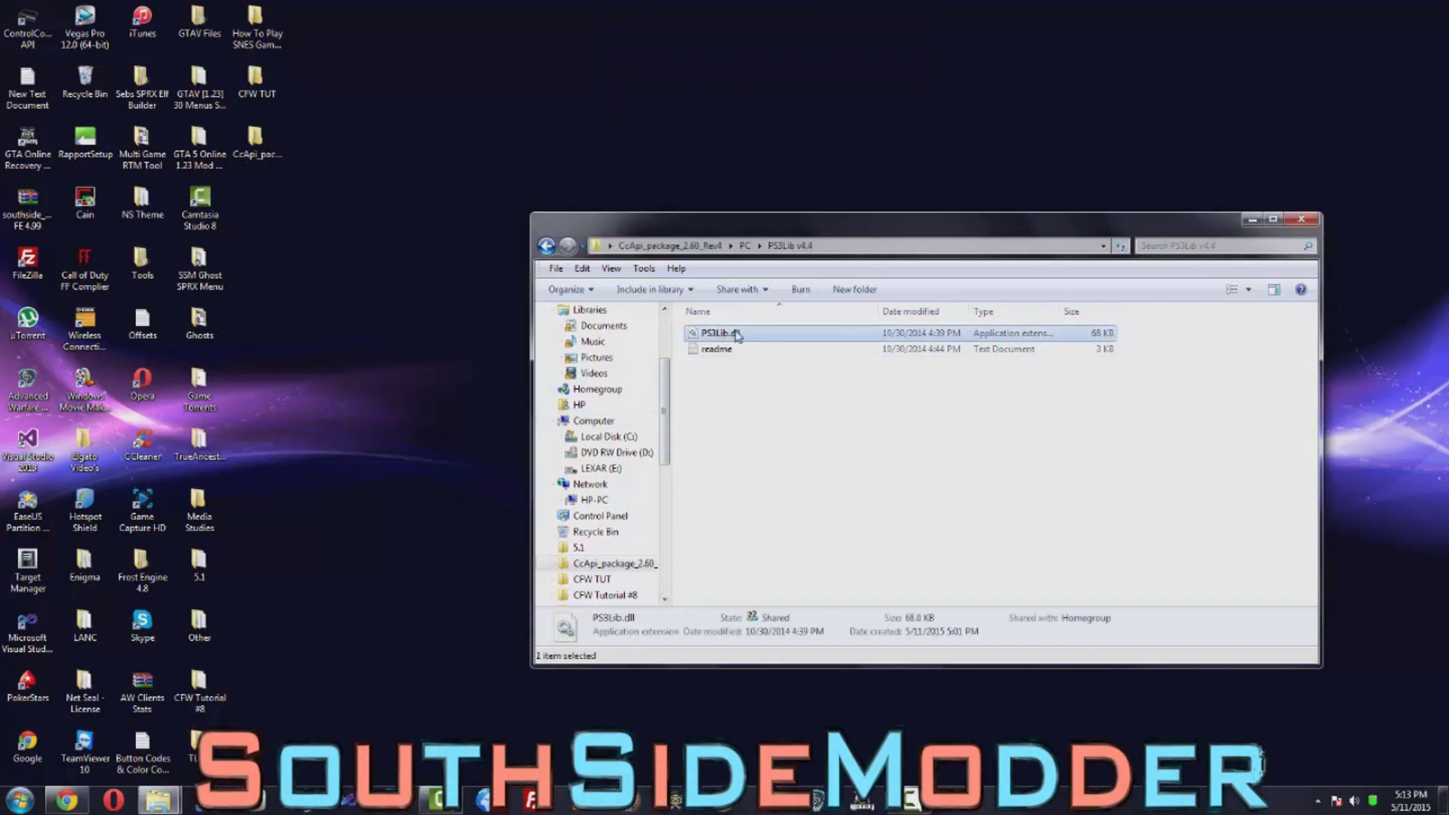
drag(777, 341, 915, 430)
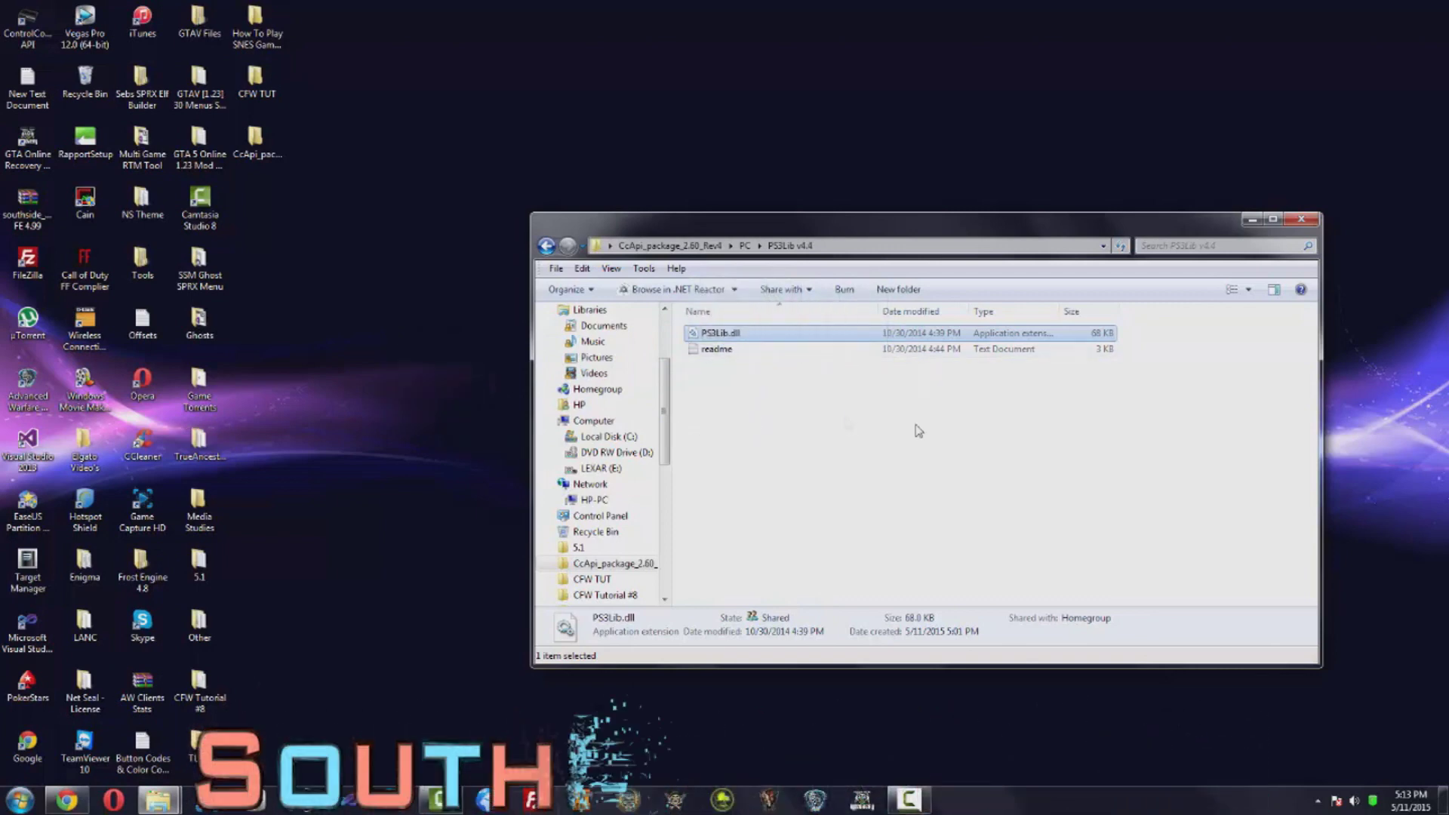
click(915, 430)
Copy the CCAPI_v2.60_Rev4 PKG file from the package's PS3 folder to the LEXAR (E:) drive and close the drive window
click(546, 246)
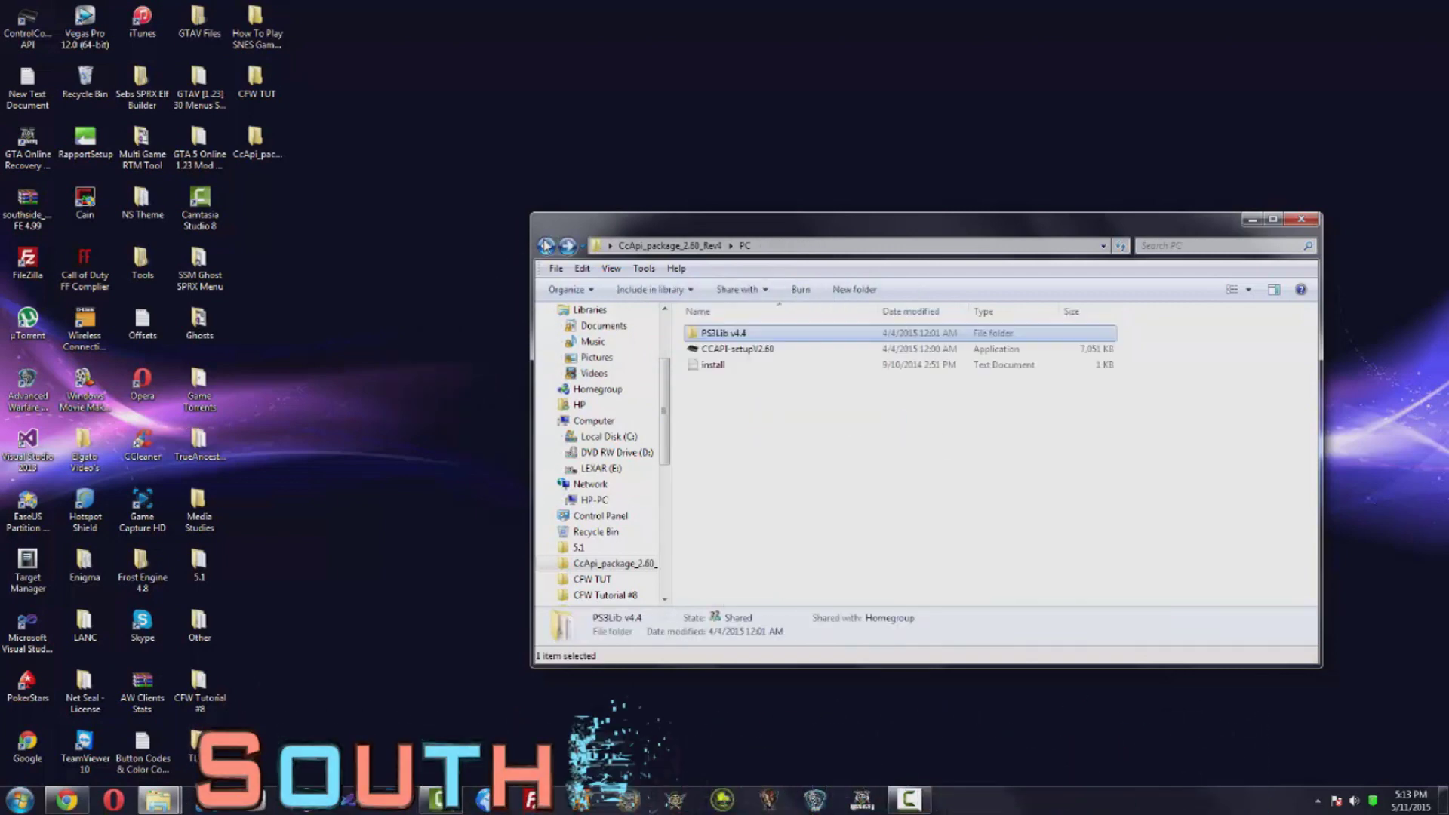
click(547, 246)
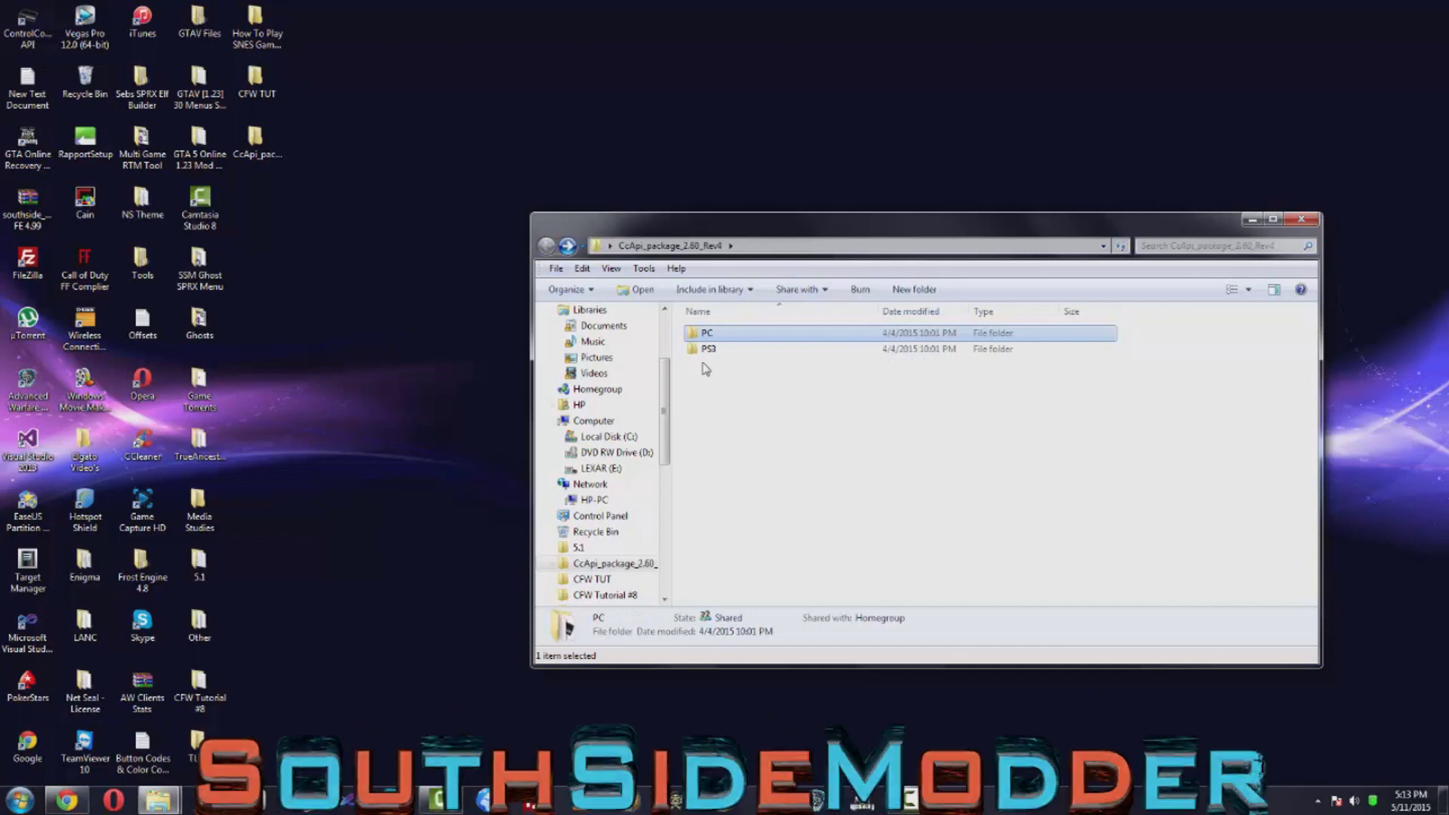
click(709, 352)
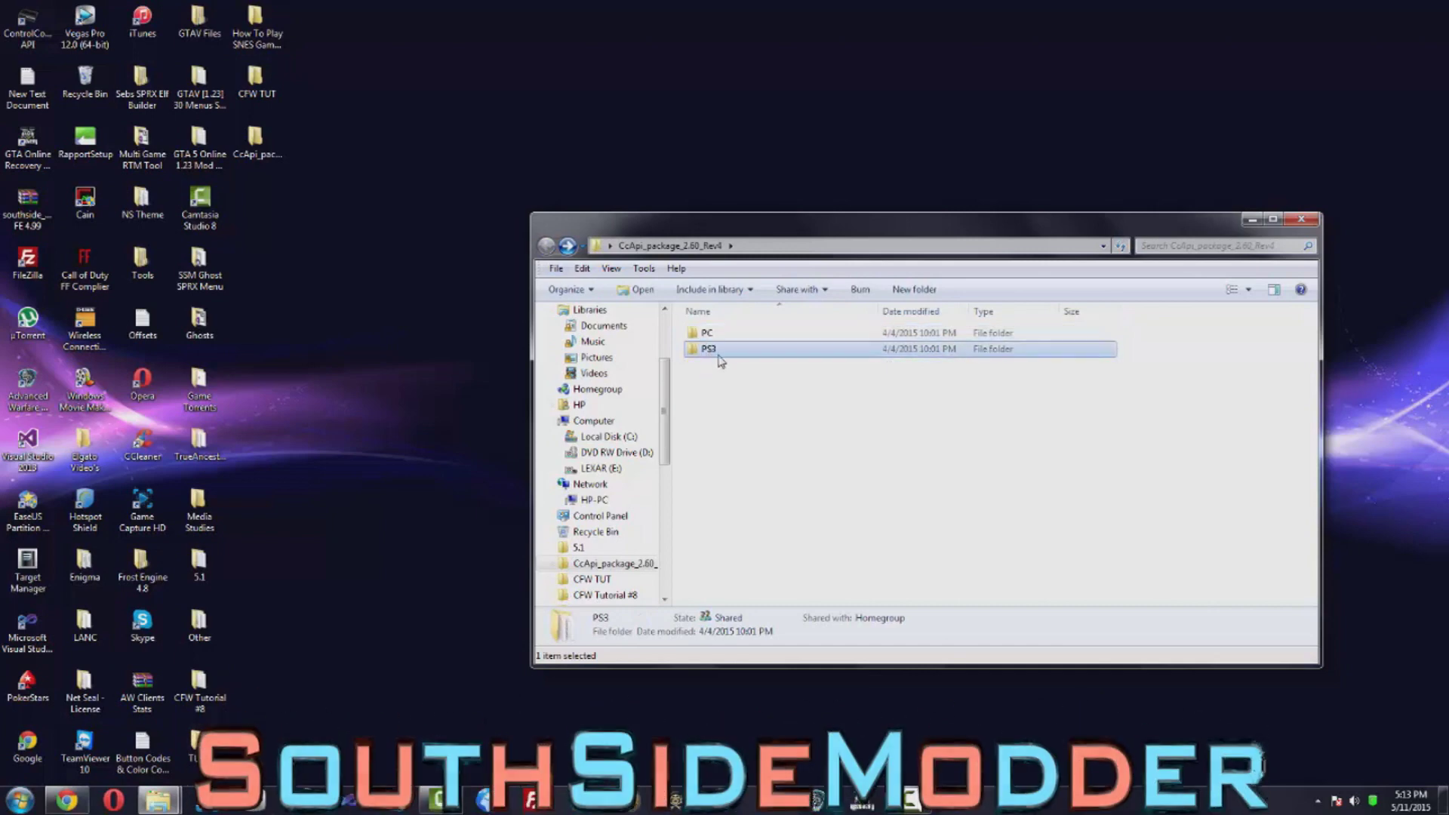
double_click(717, 354)
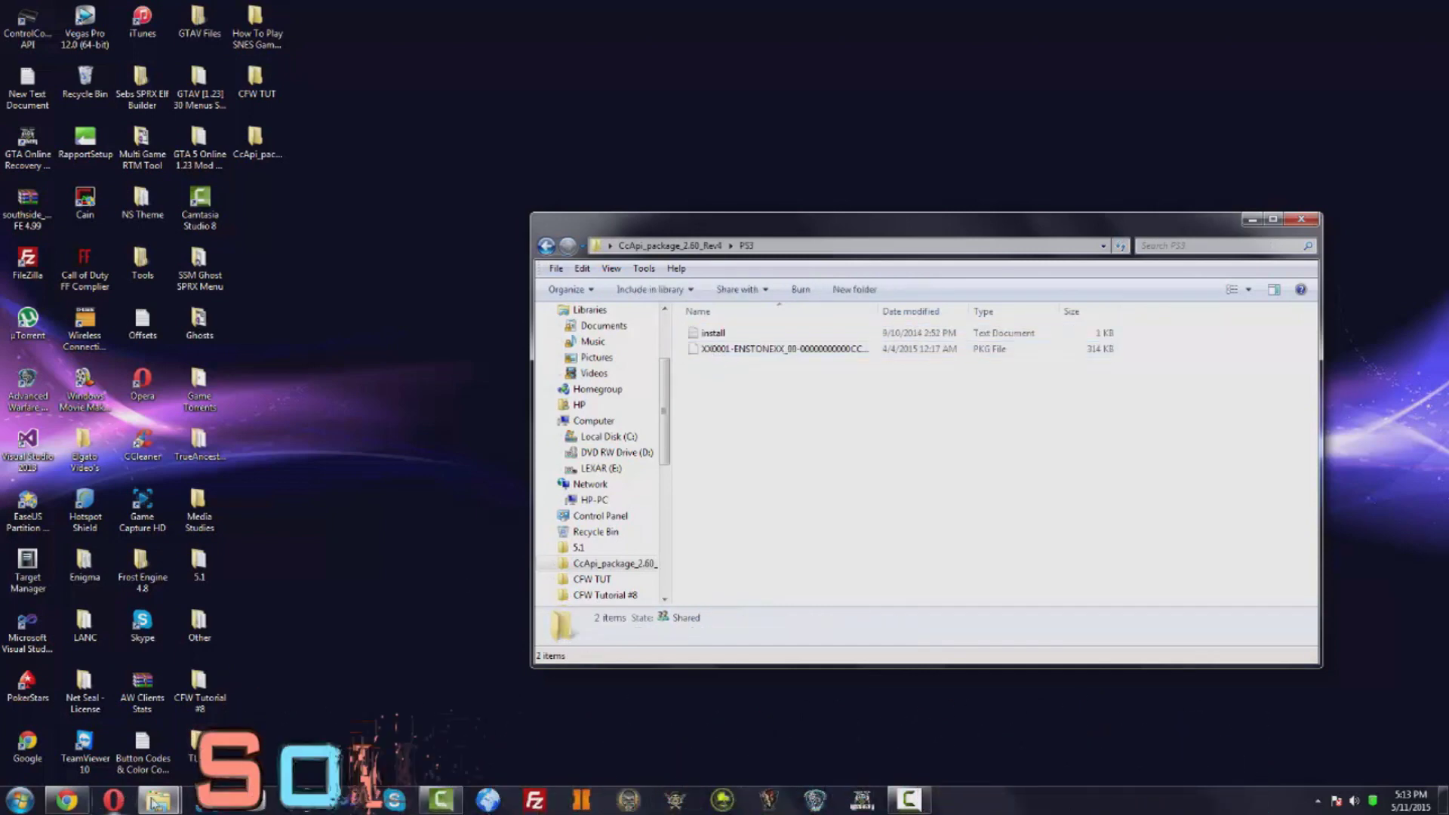
mouse_move(156, 802)
click(259, 709)
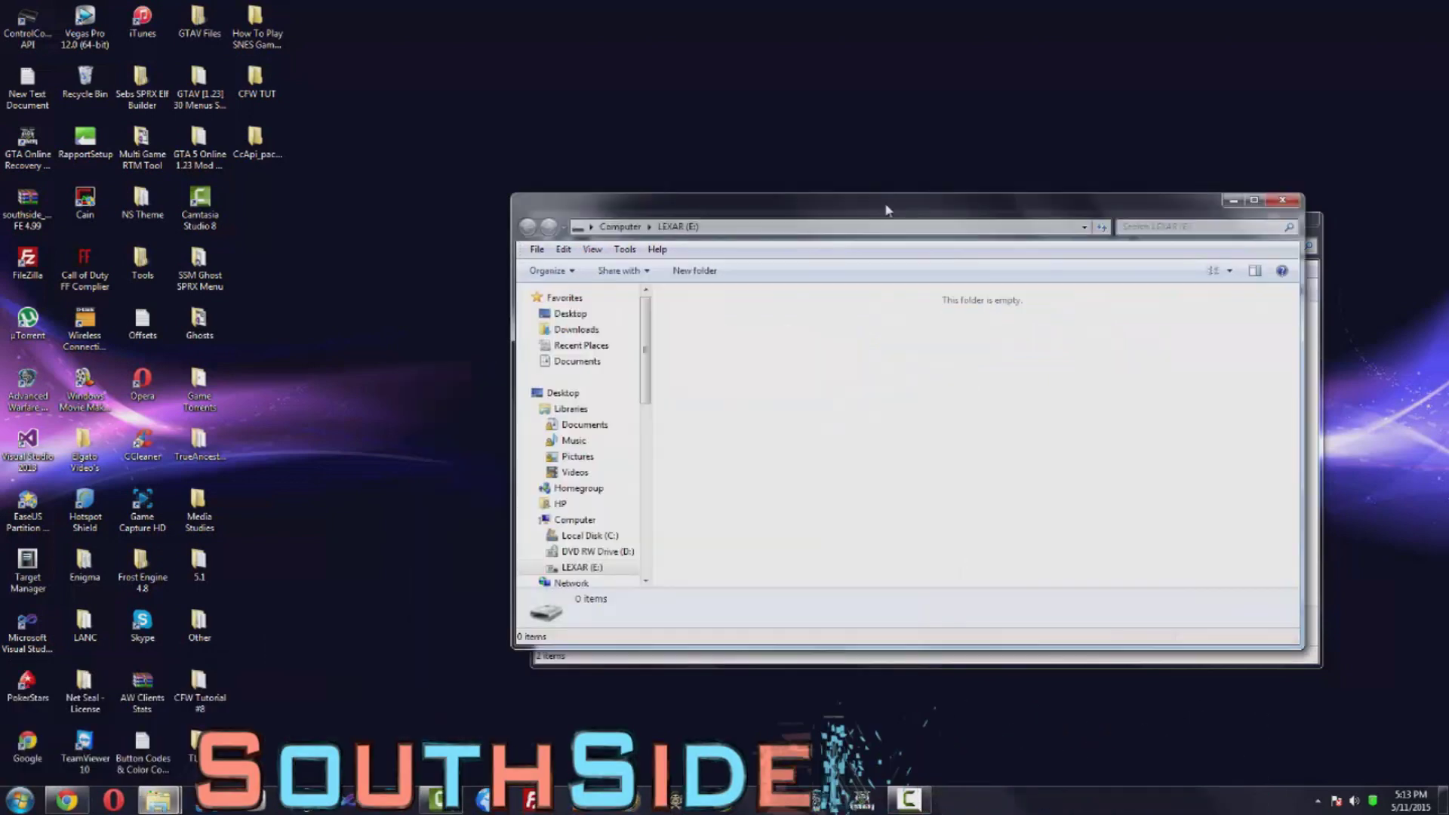
drag(893, 216, 1187, 279)
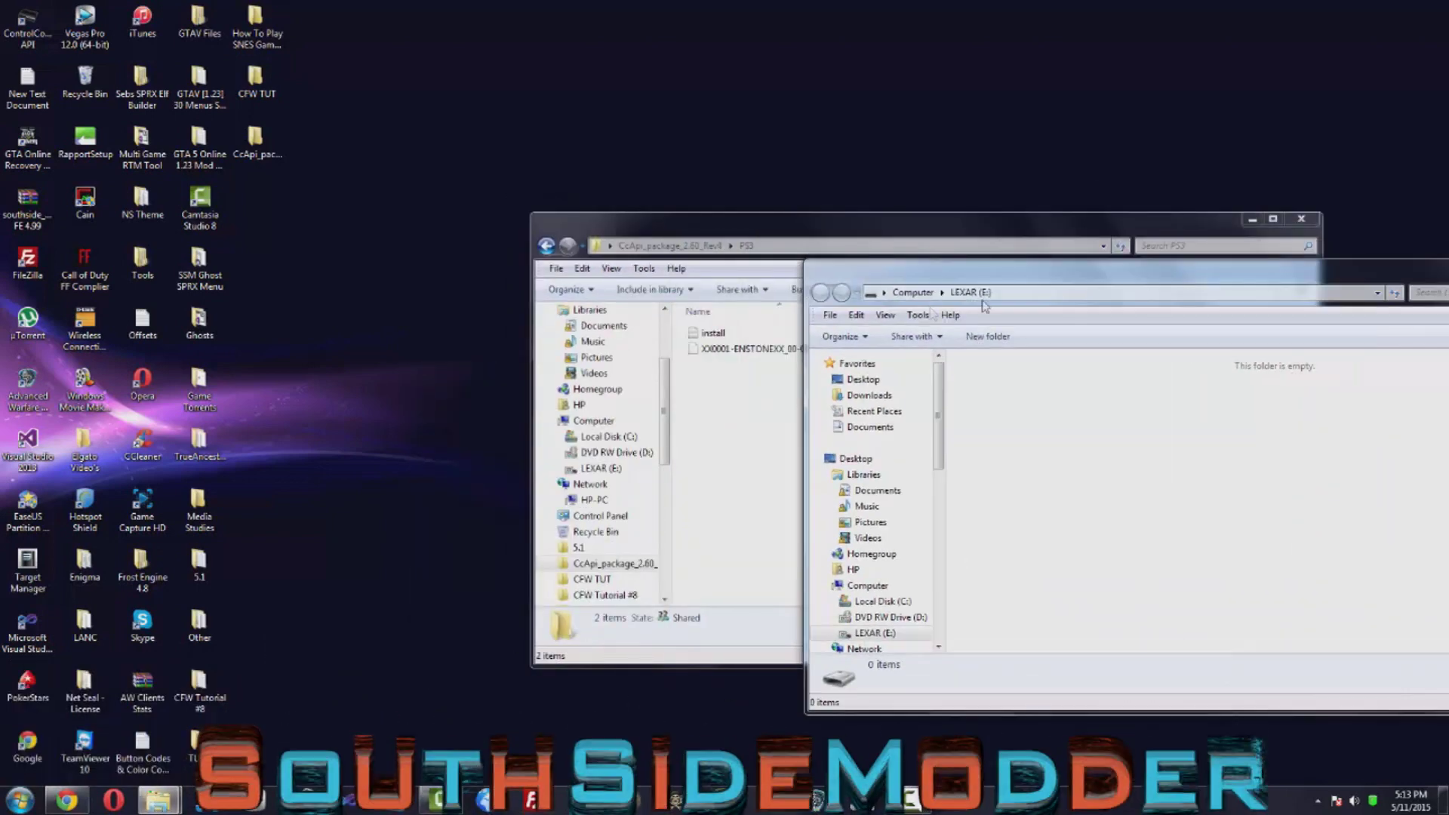
click(738, 350)
drag(738, 349, 1297, 460)
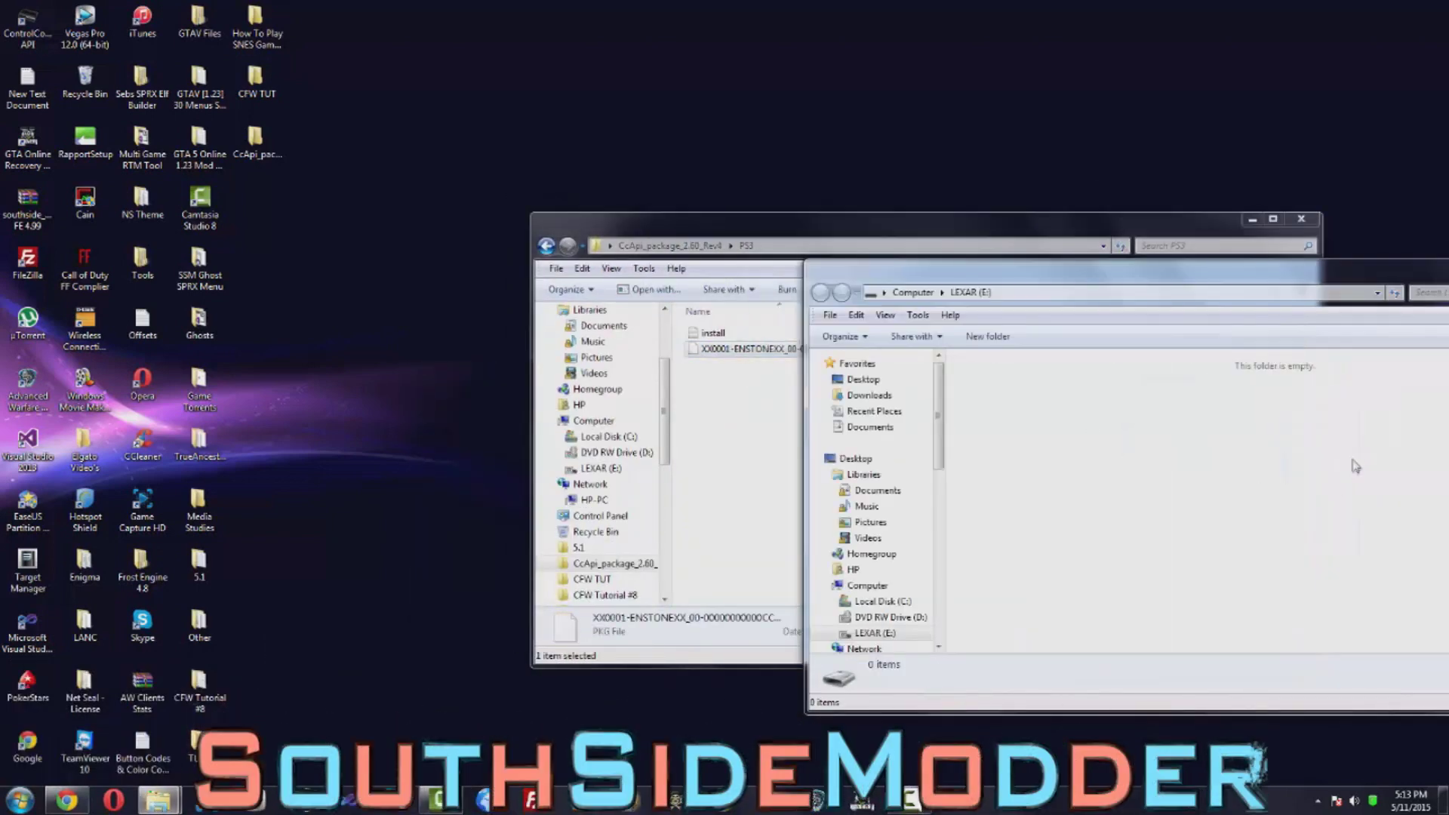
drag(1395, 273, 975, 268)
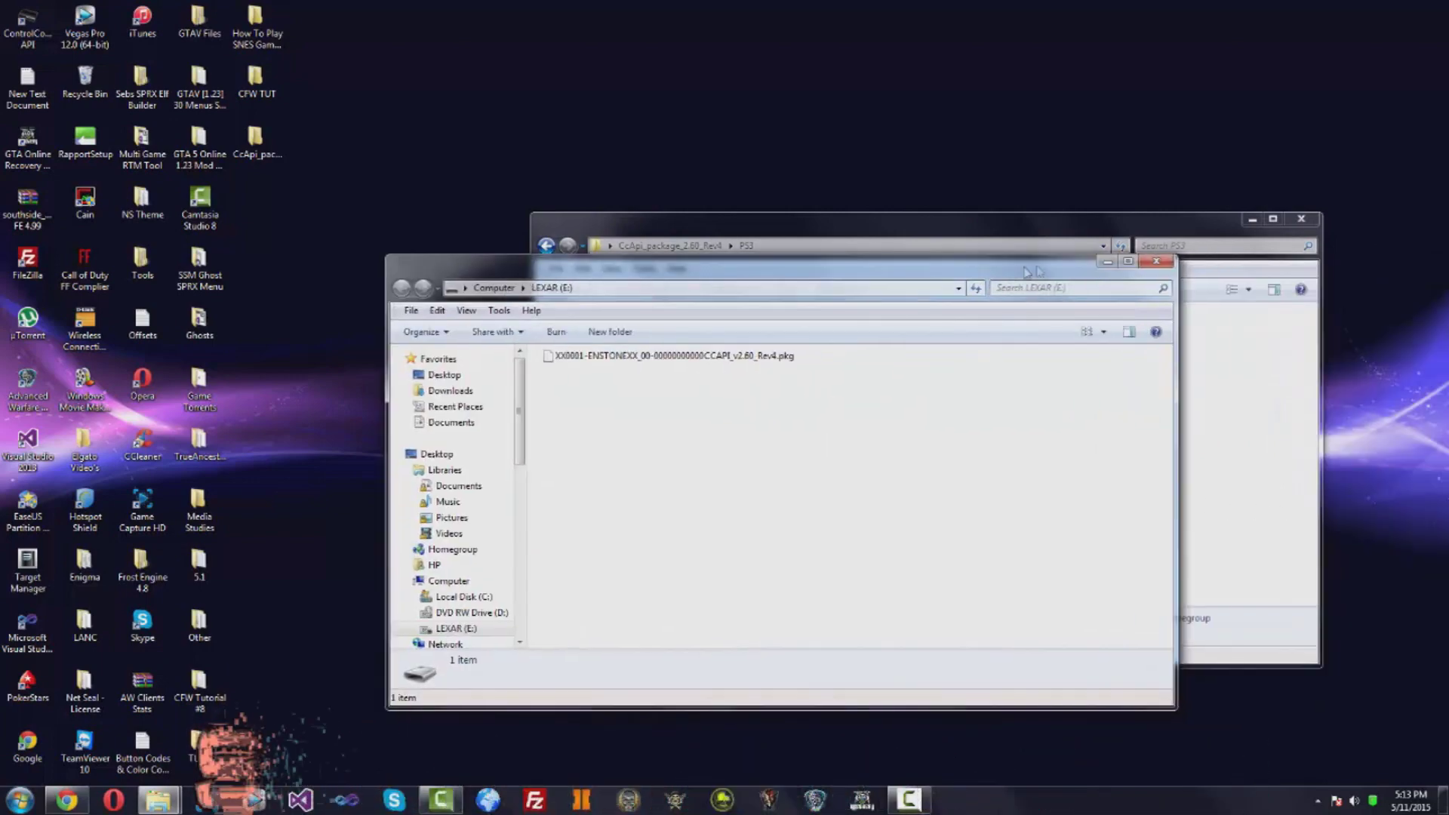
click(1156, 266)
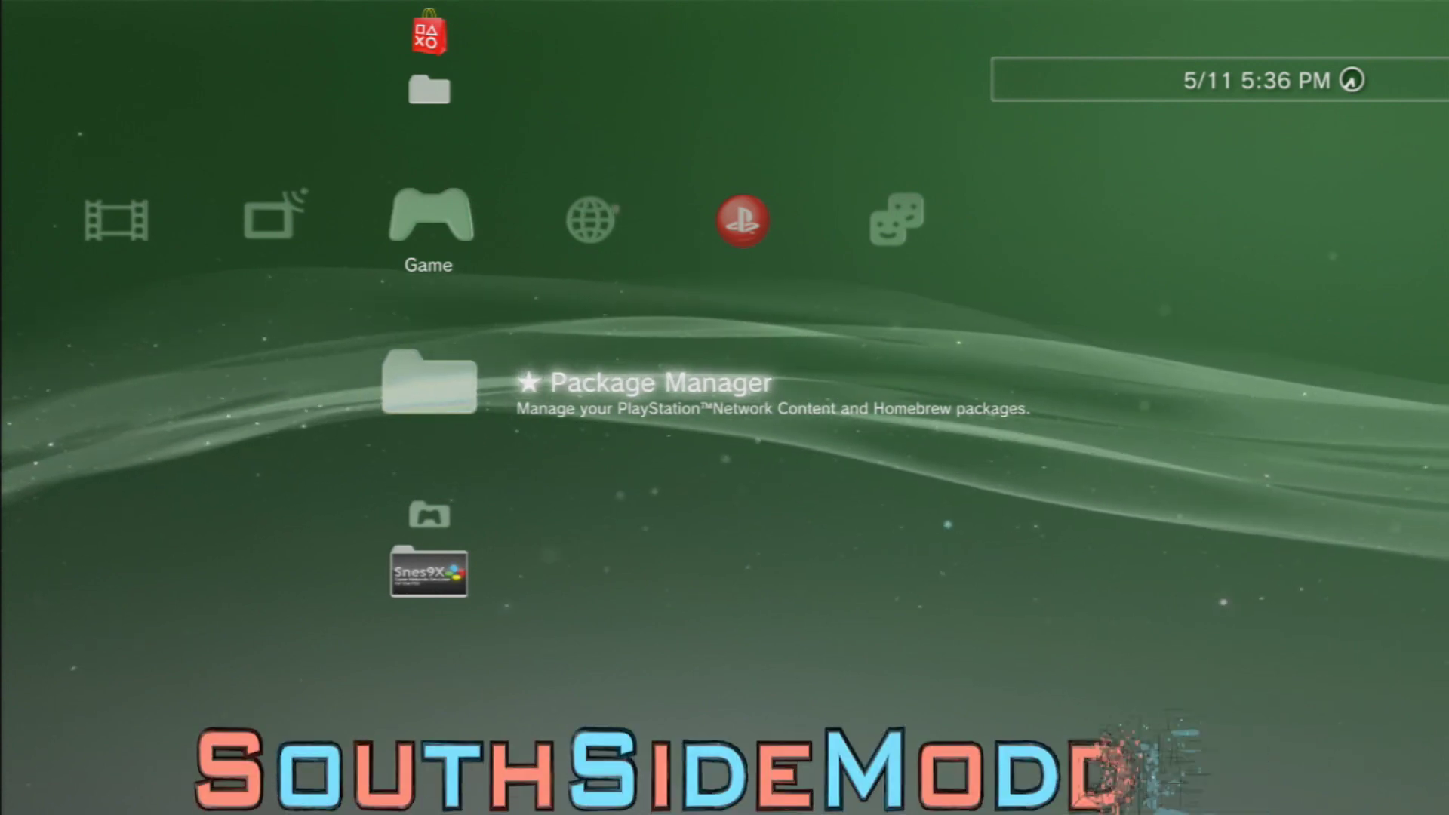
Install the Control Console API package from the USB drive (/dev_usb000) on the PS3 with Package Manager, then exit the installer
key(Return)
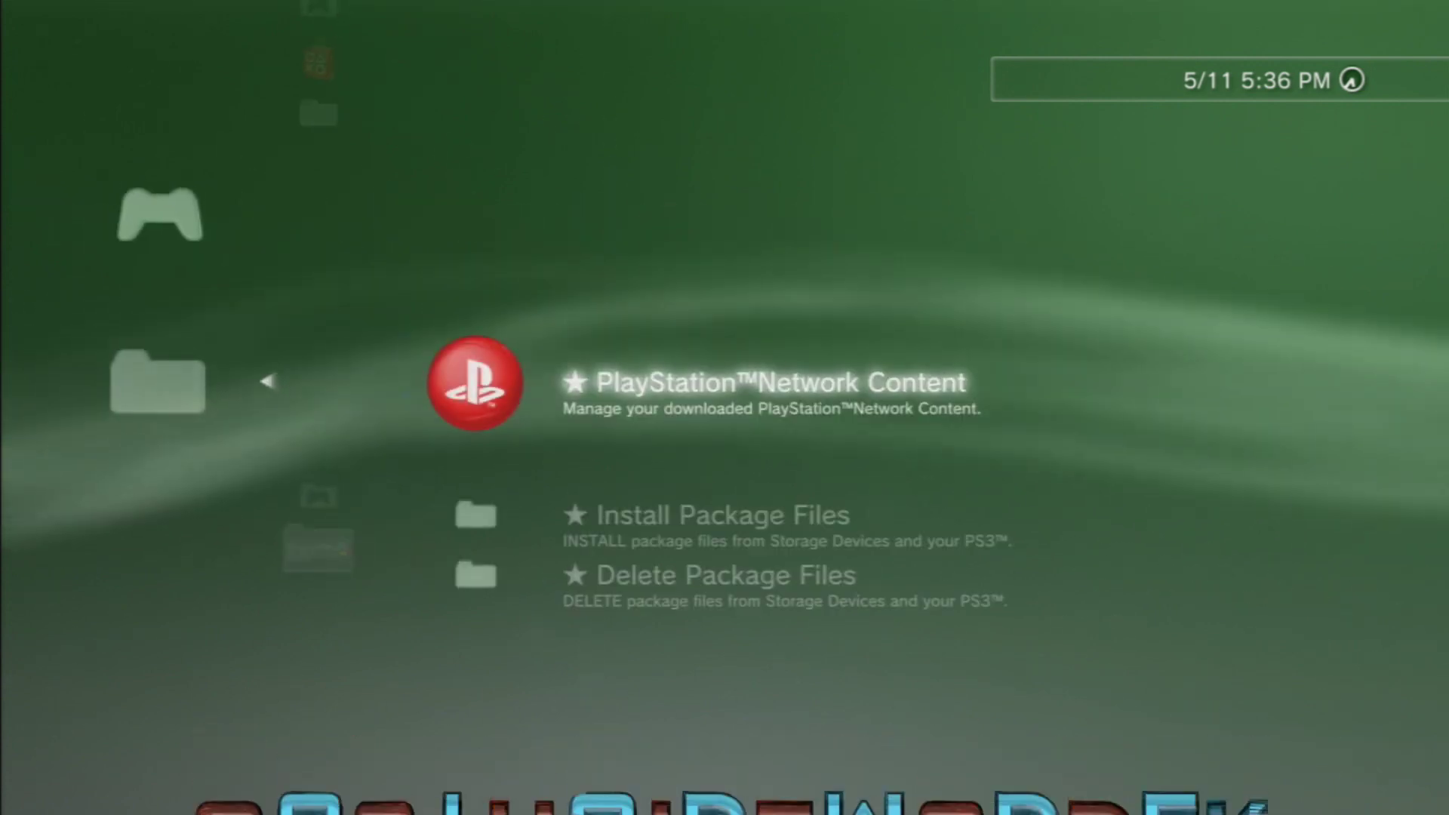
key(Return)
key(Down)
key(Down)
key(Return)
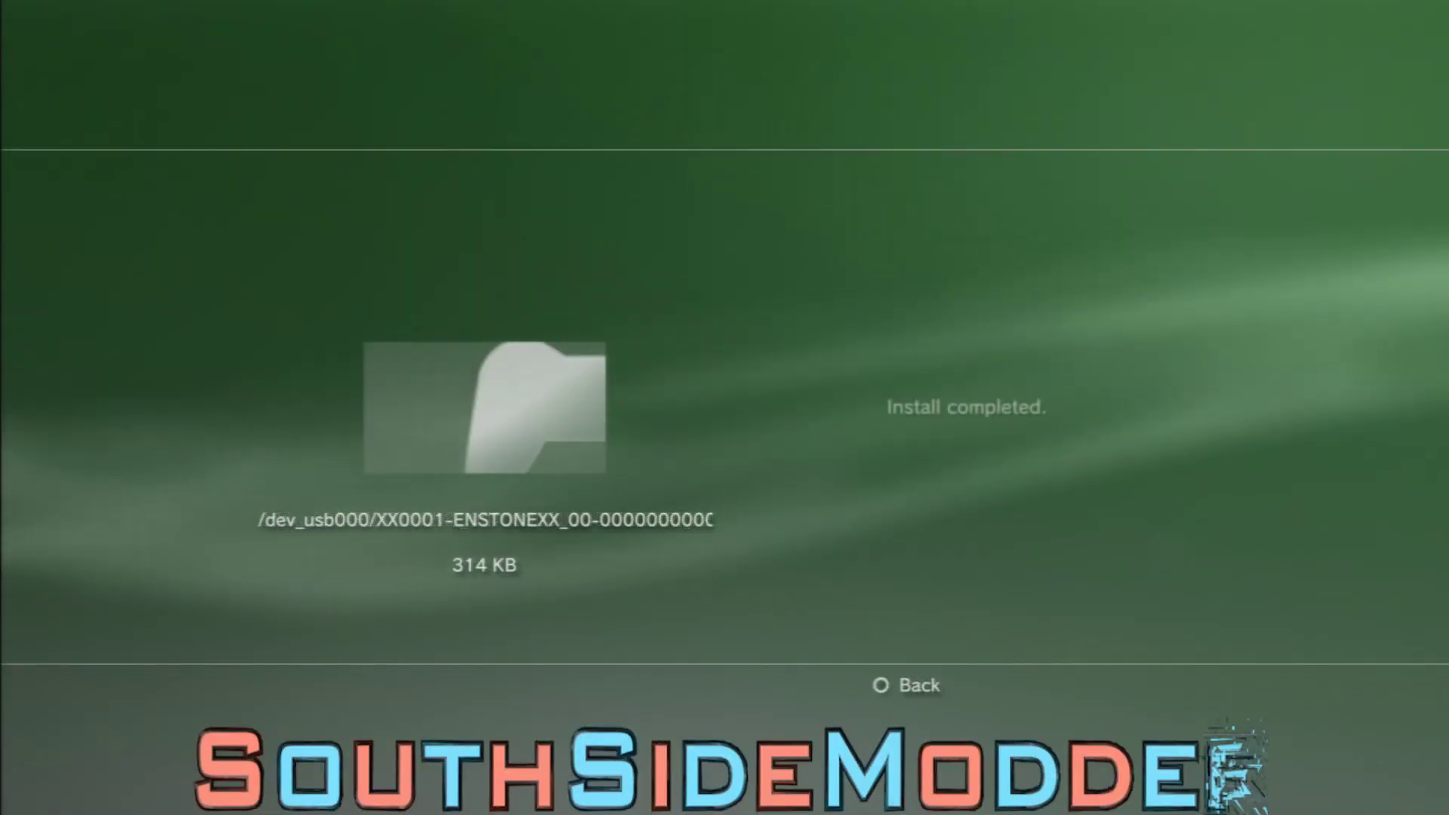
key(Escape)
Launch the Control Console API V2.60 application on the PS3 and read through its introduction
key(Down)
key(Down)
key(Return)
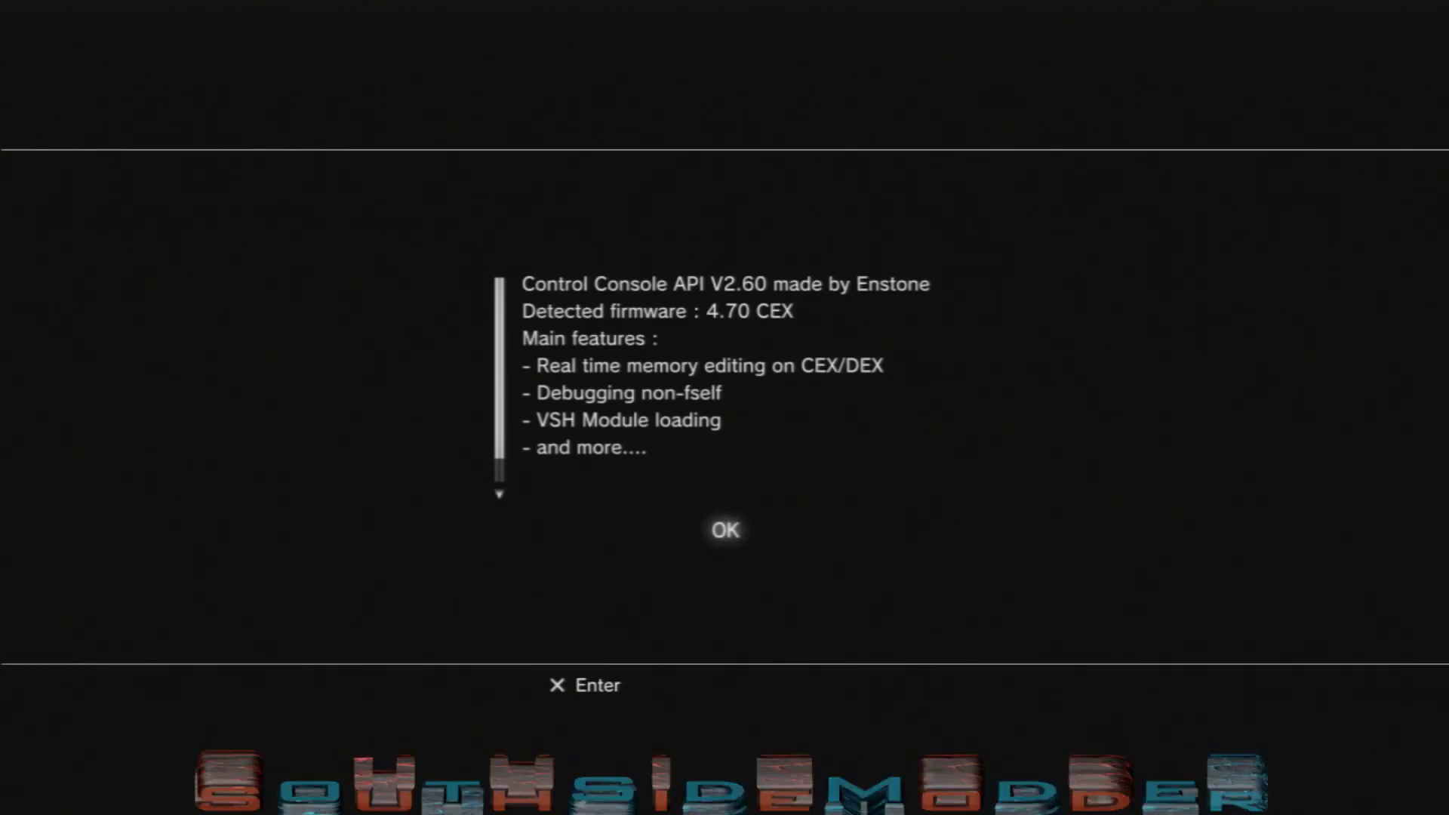
key(Down)
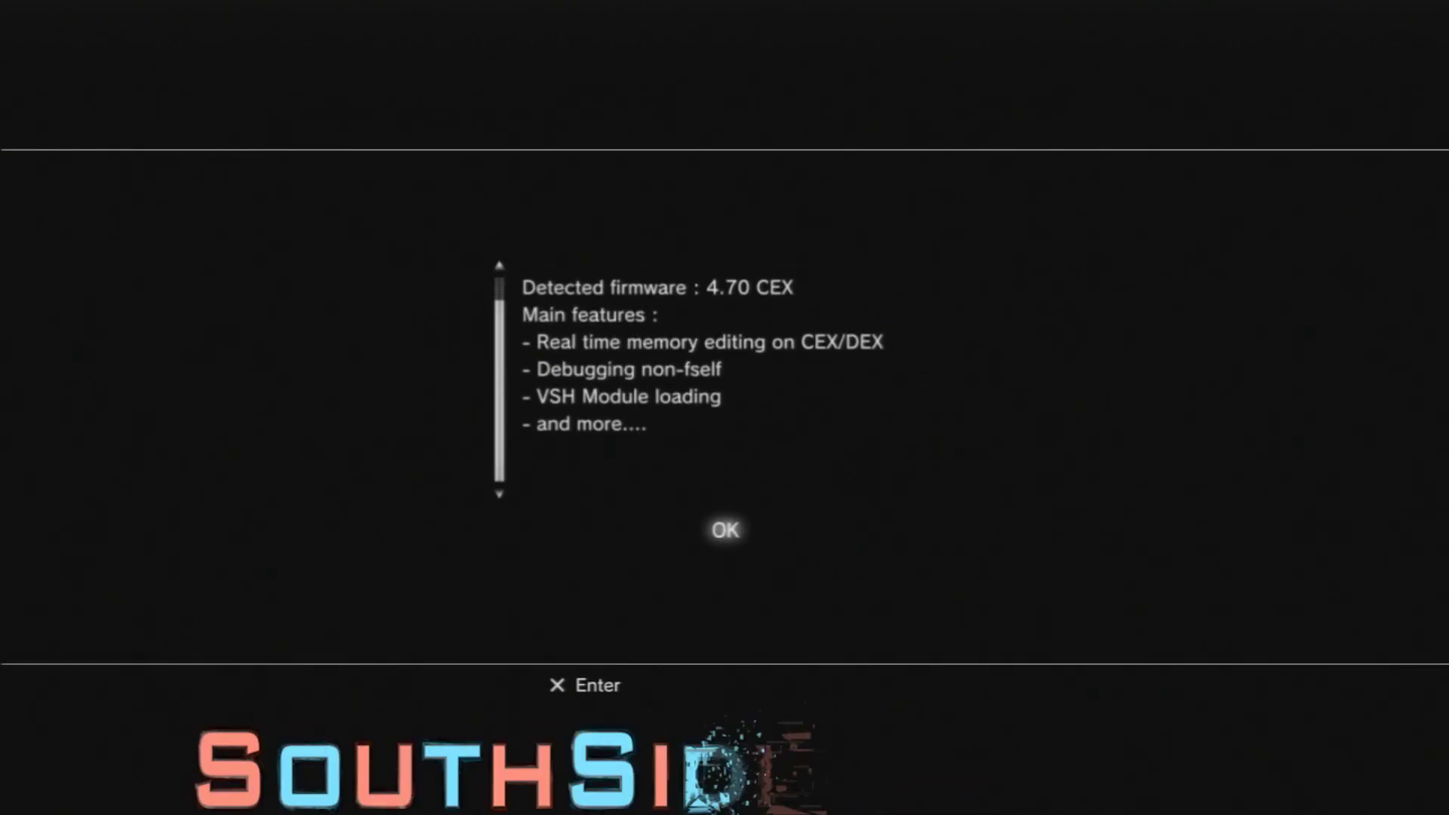
key(Down)
key(Up)
key(Down)
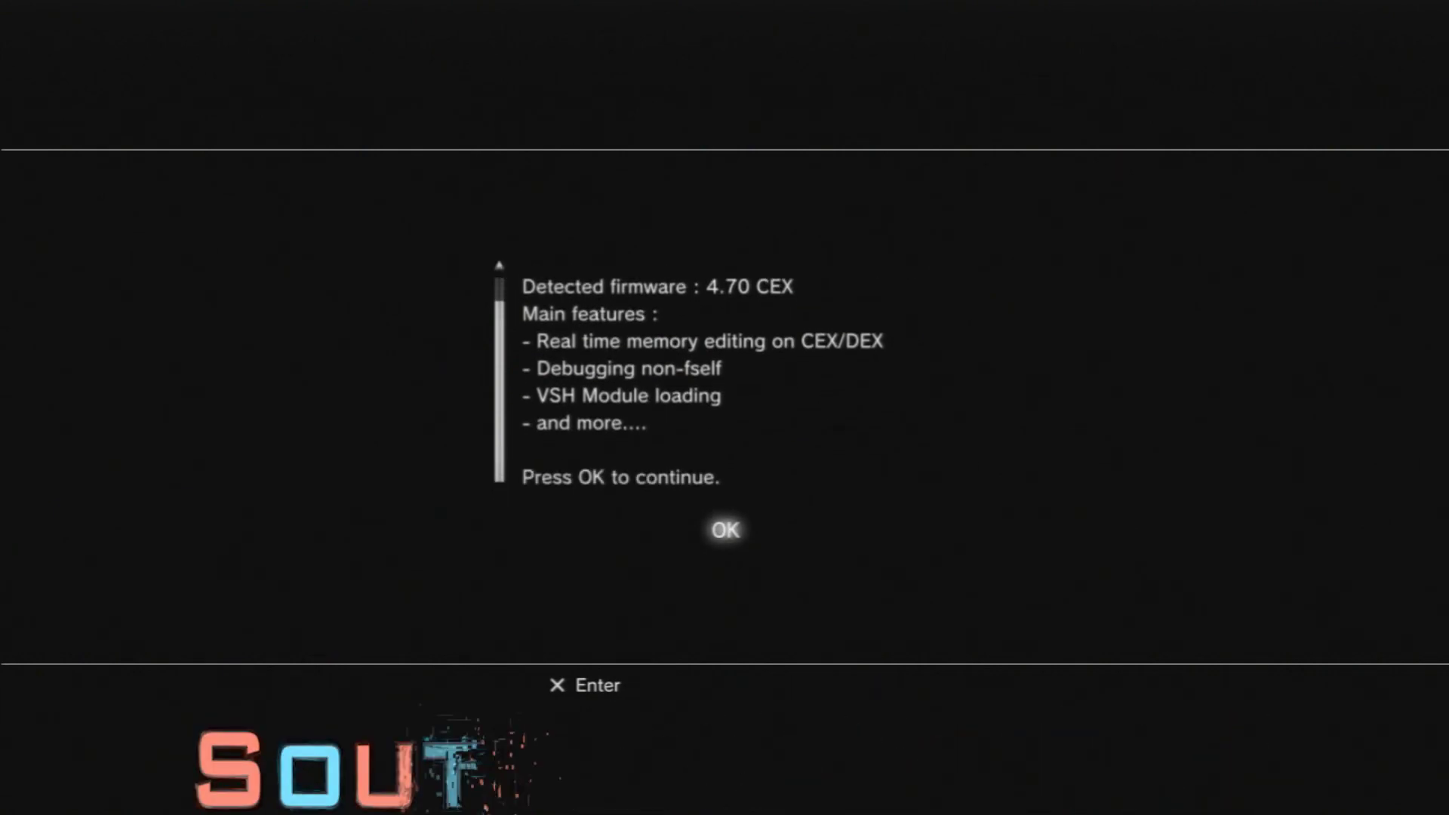
Confirm the installation of Control Console API on the PS3 and reboot the console
key(Return)
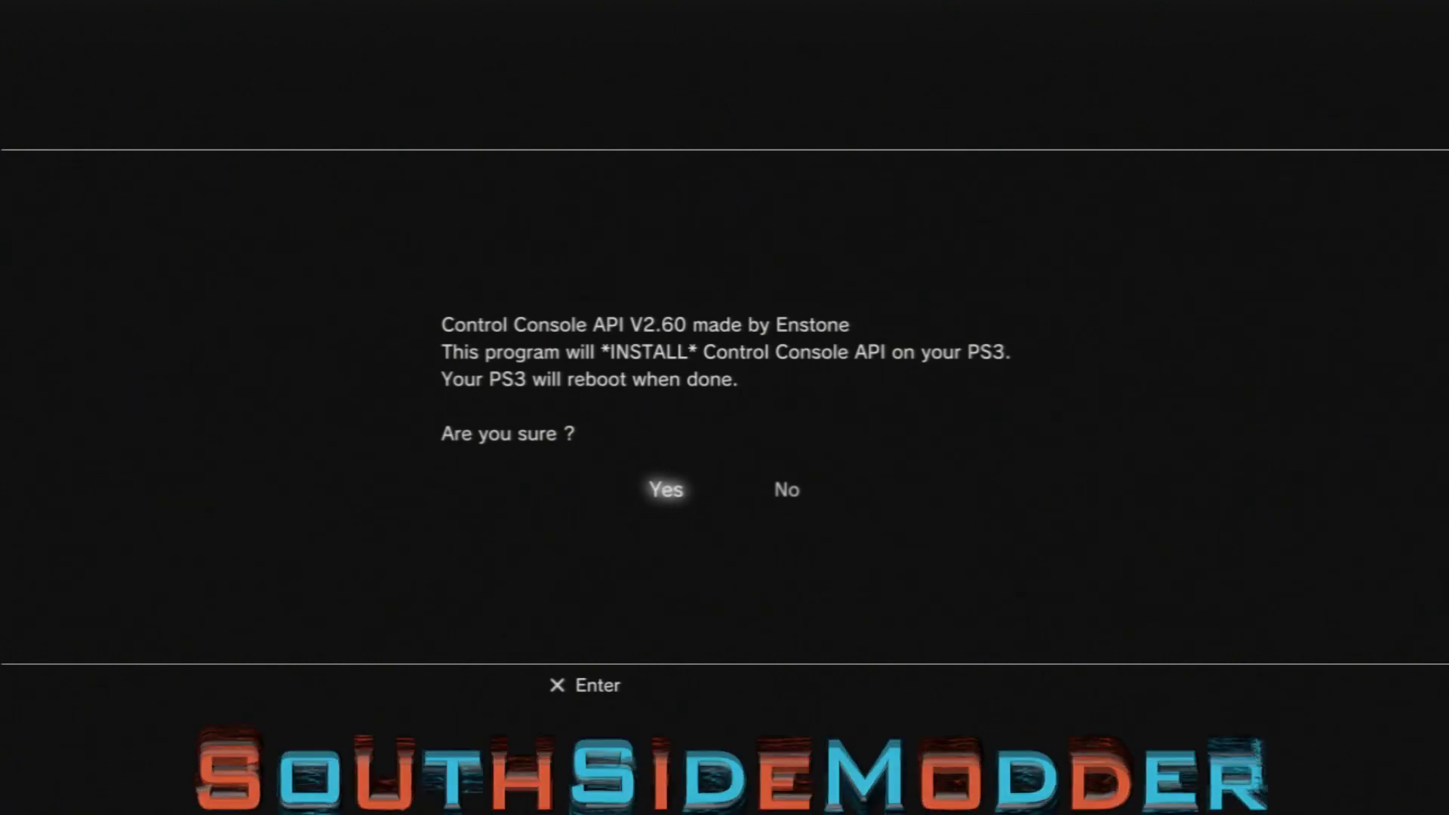
key(Return)
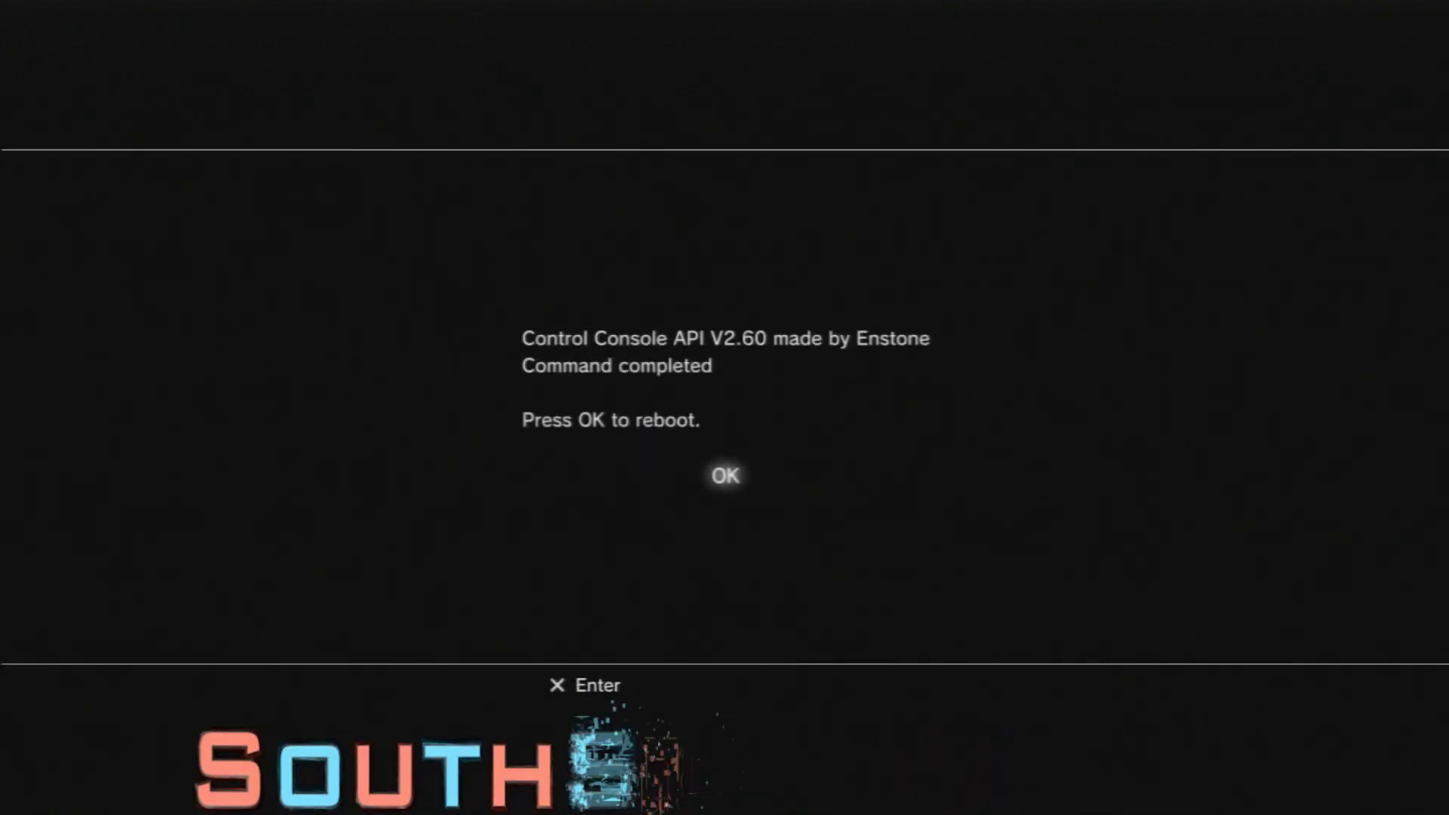
key(Return)
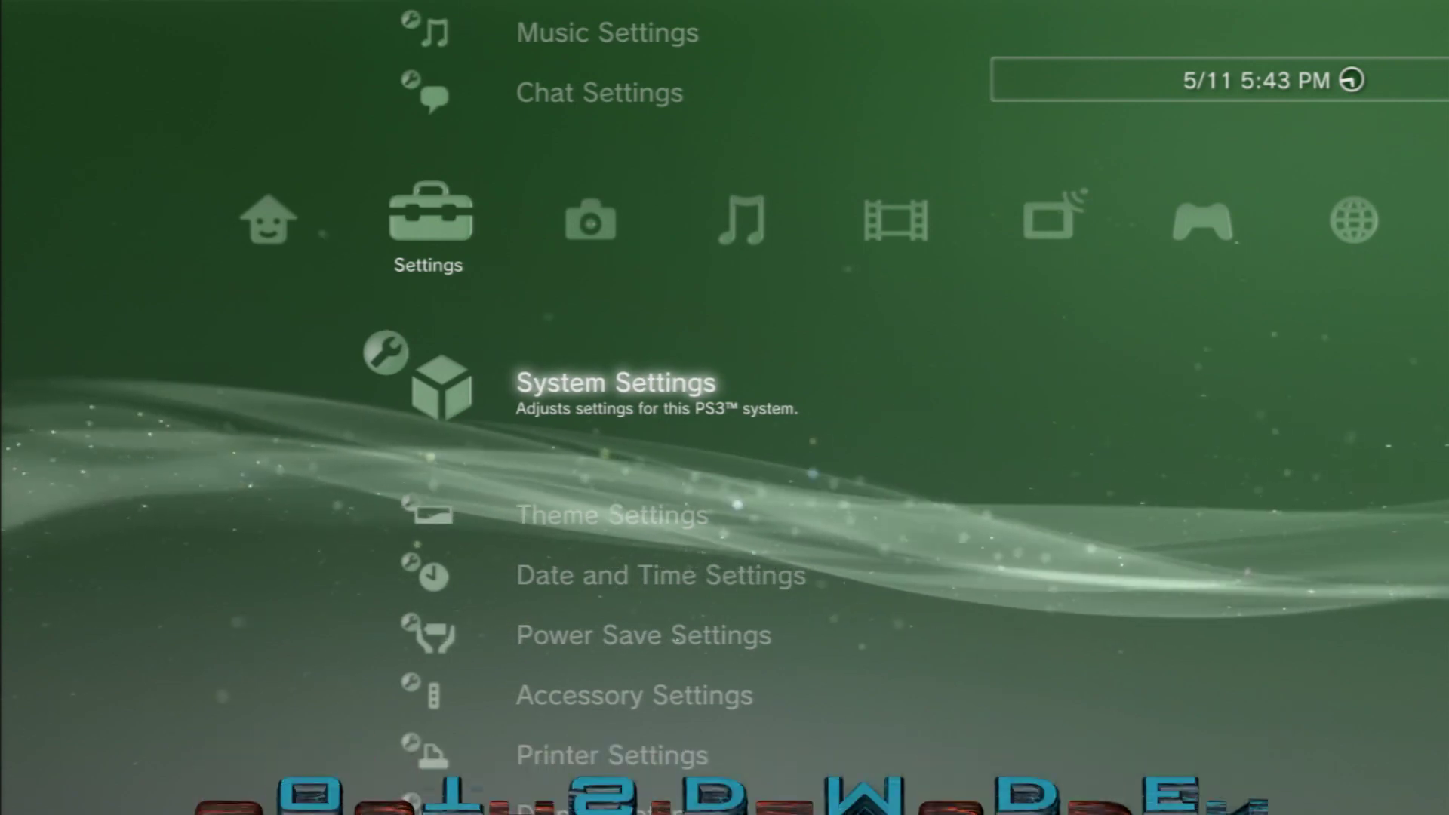
Look up the console's IP address in the PS3's System Information, then close it
key(Return)
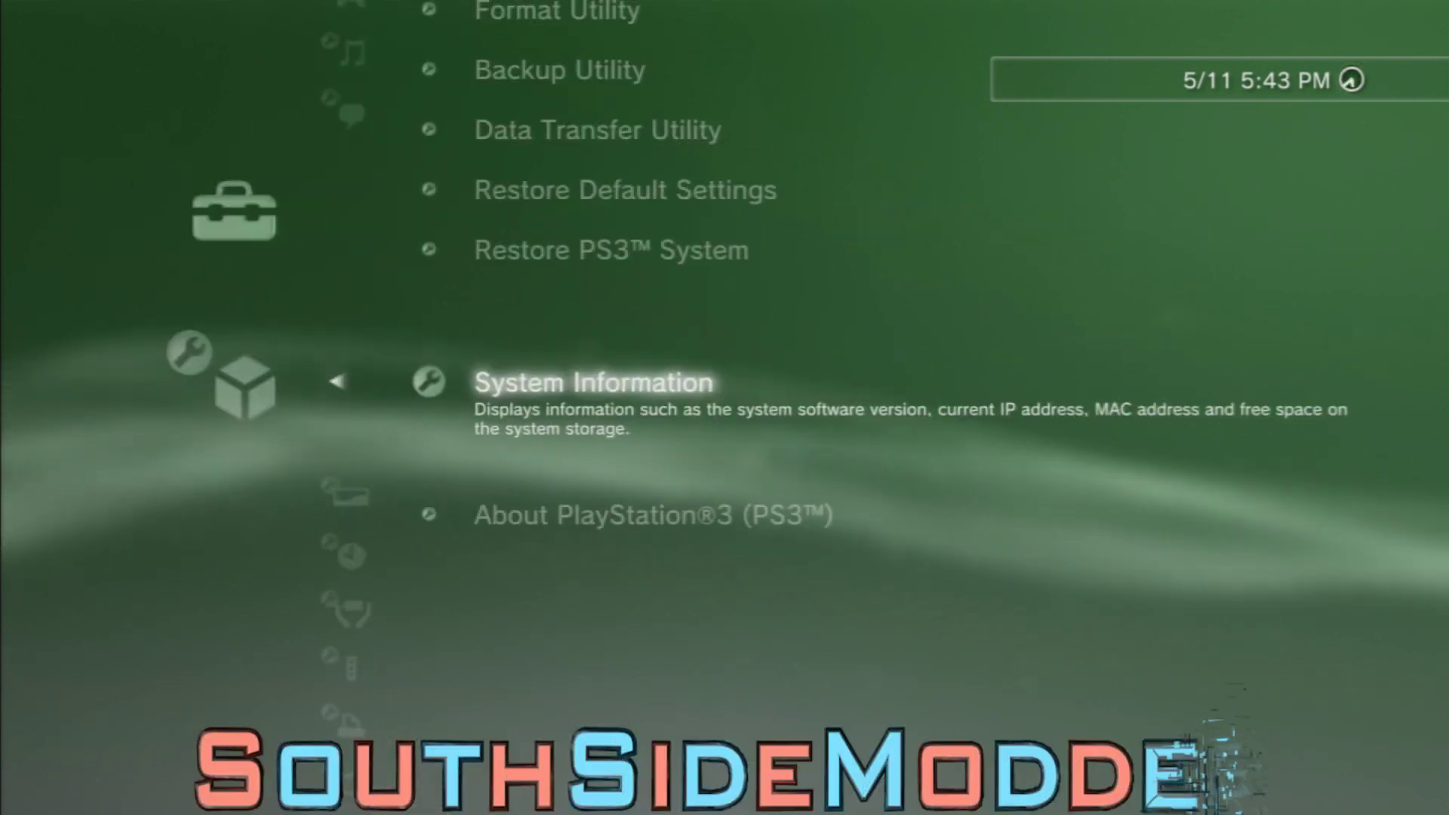
key(Return)
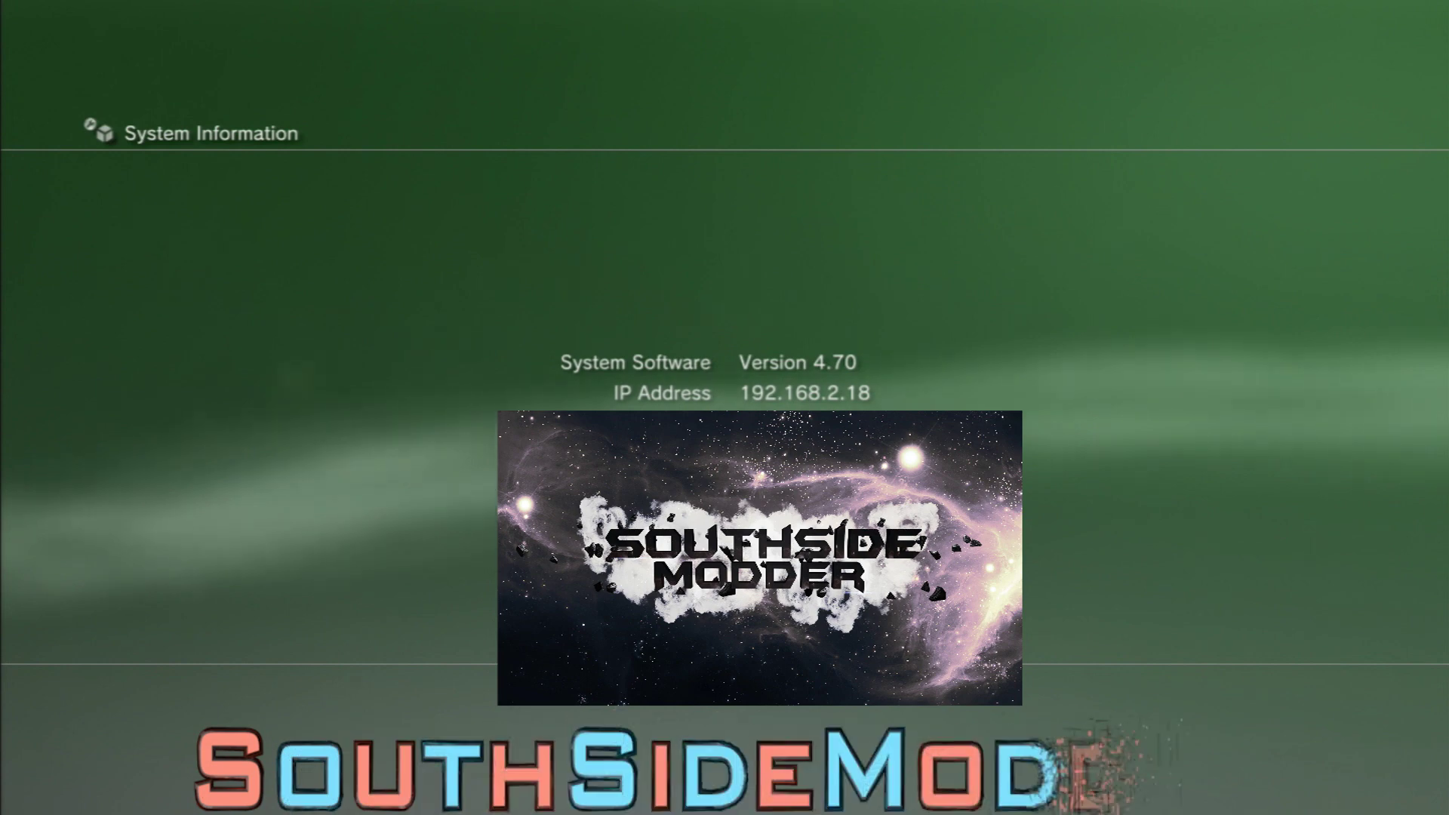
key(Escape)
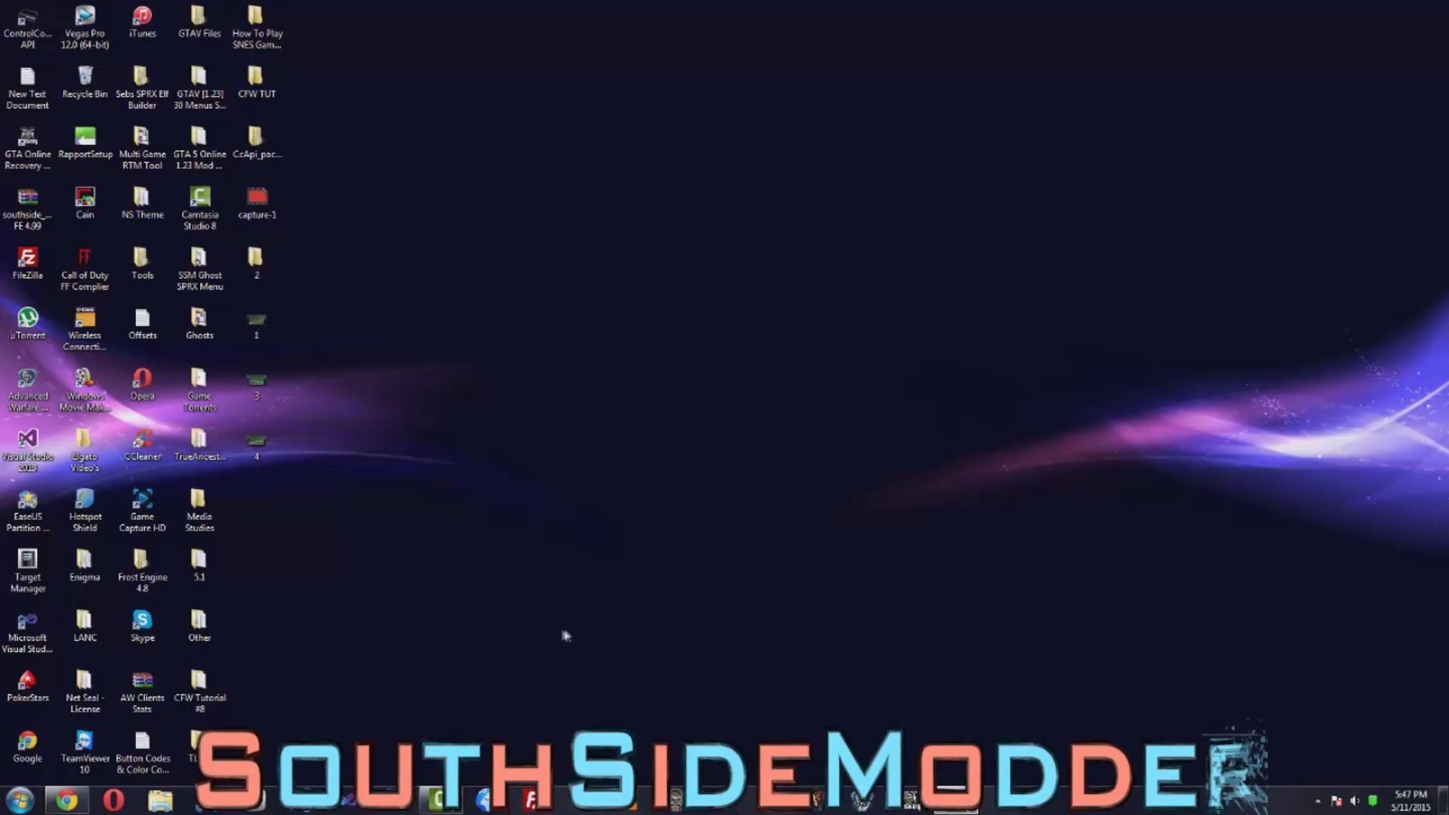
Switch to Console Manager on the PC and delete the existing CEX console entry
drag(566, 636, 976, 572)
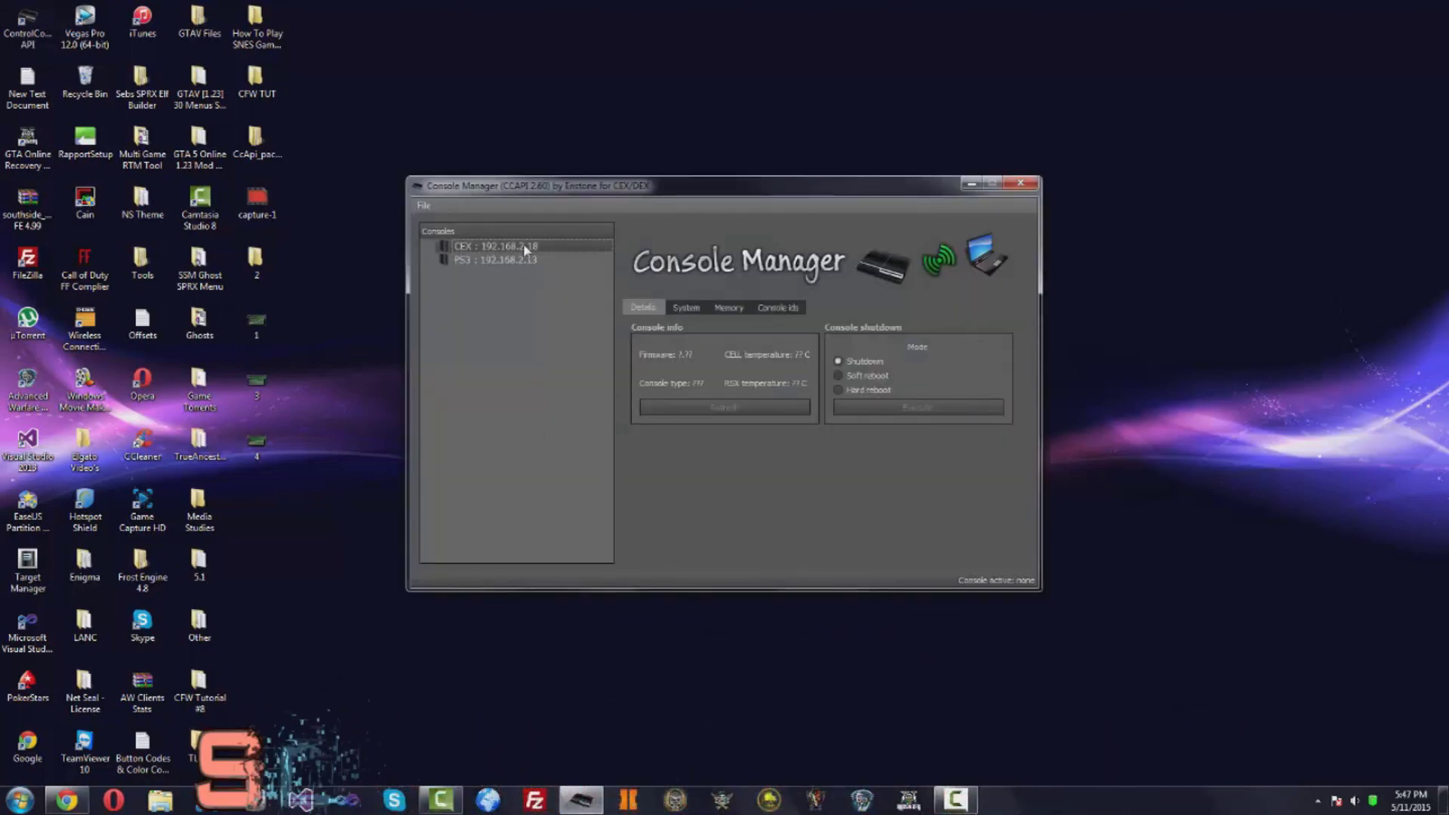
right_click(525, 249)
click(558, 272)
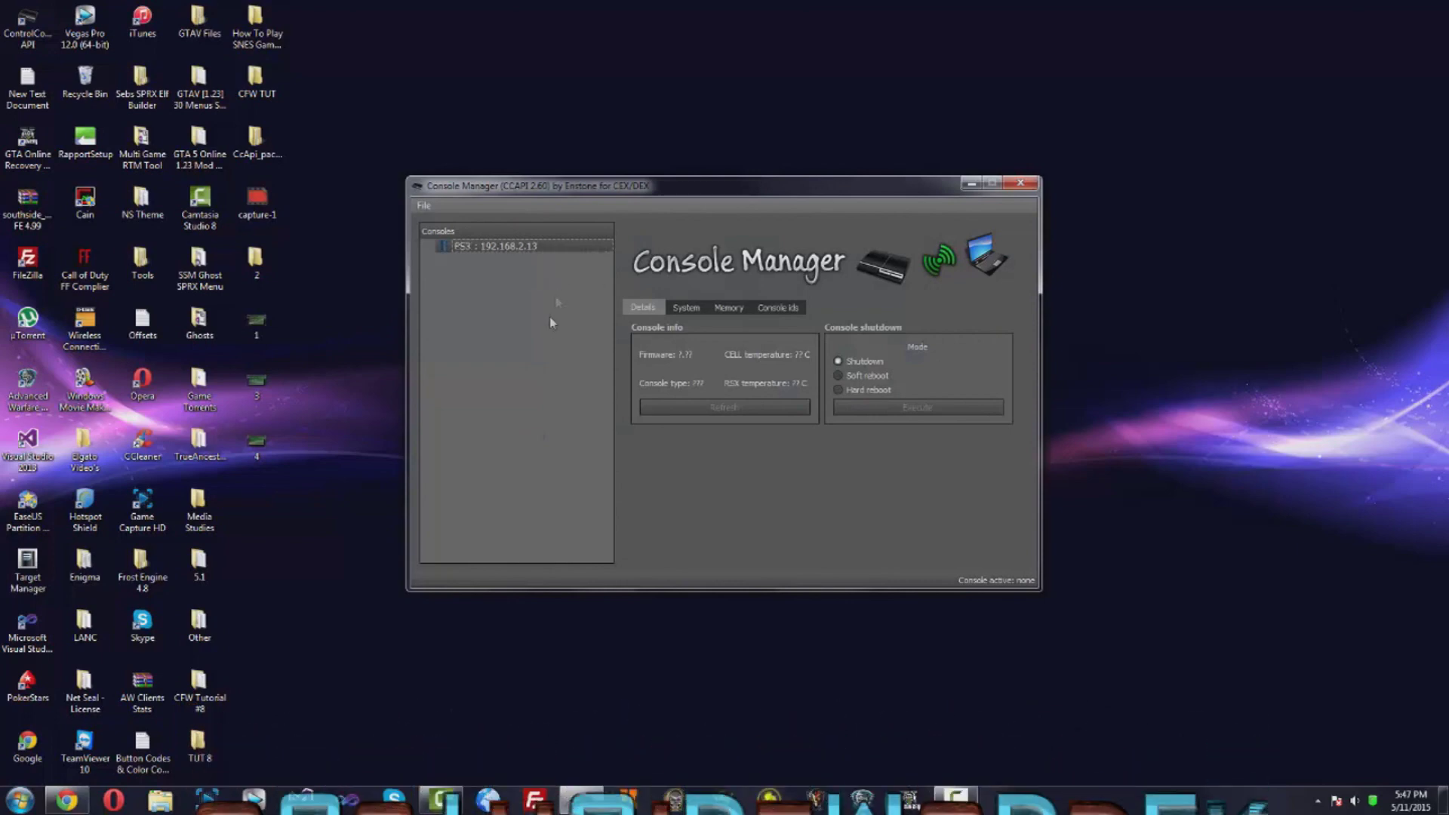
Add a new console named CEX with the IP address 192.168.2.18
click(425, 206)
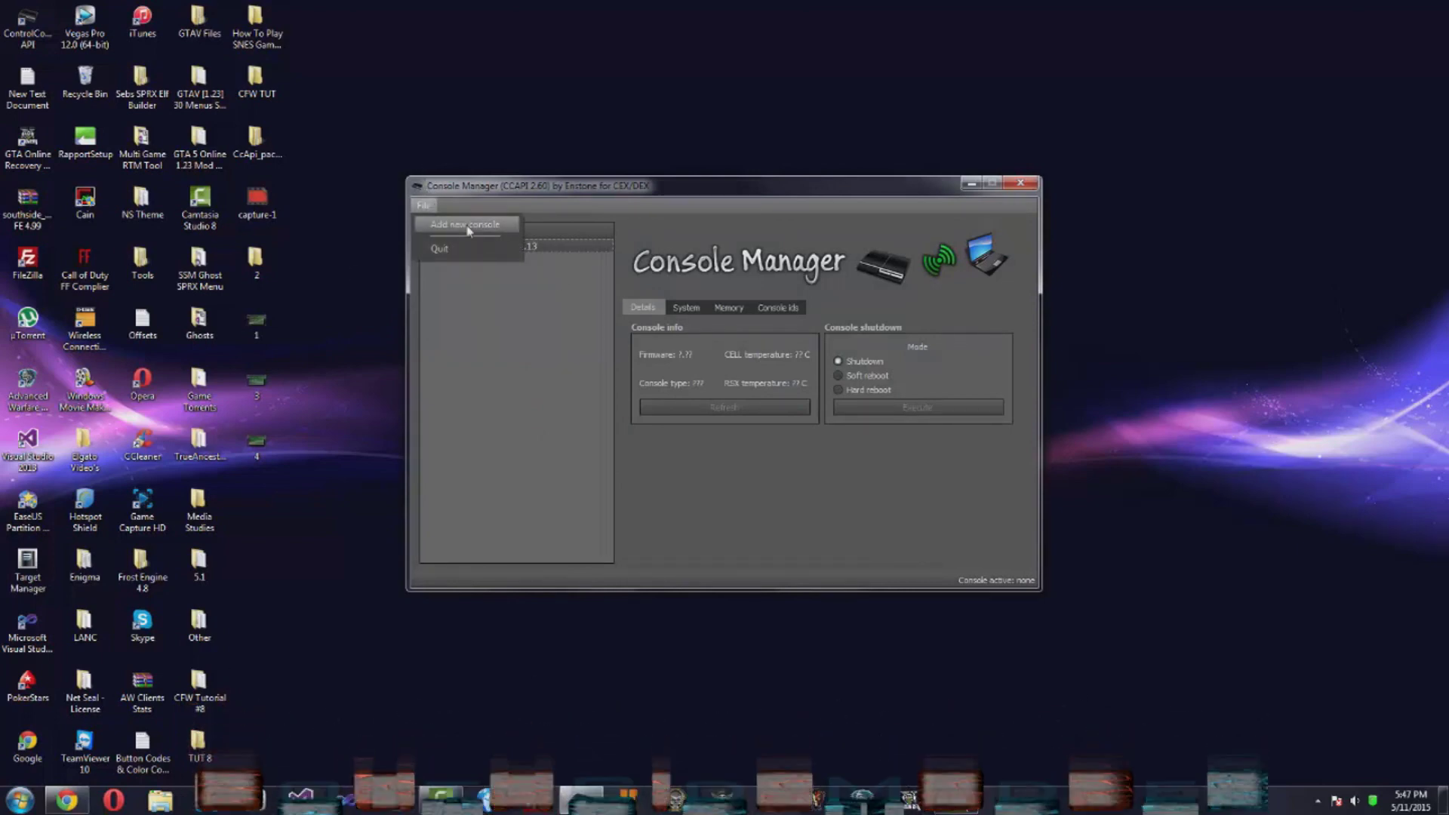
click(466, 225)
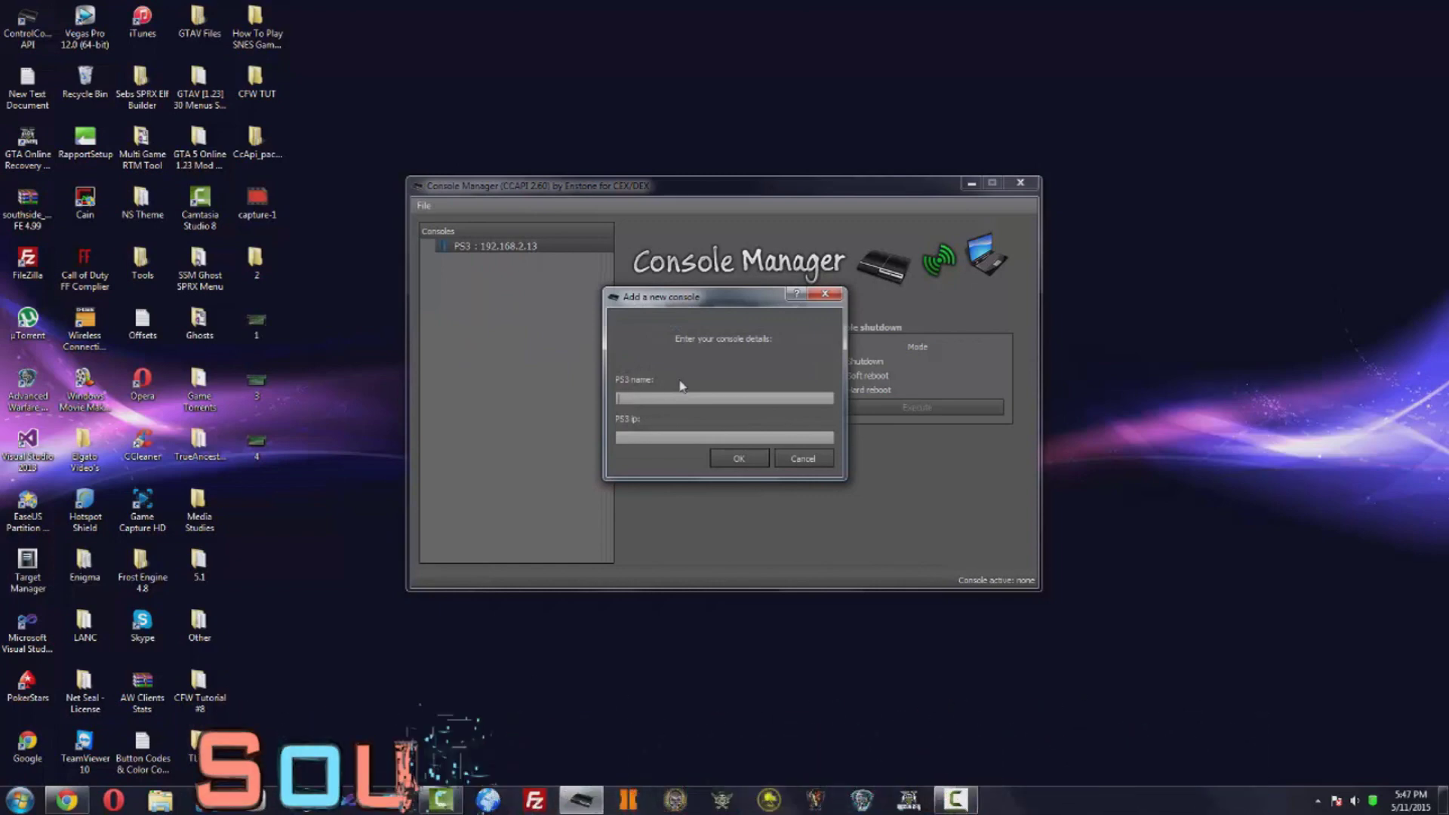
text(cex)
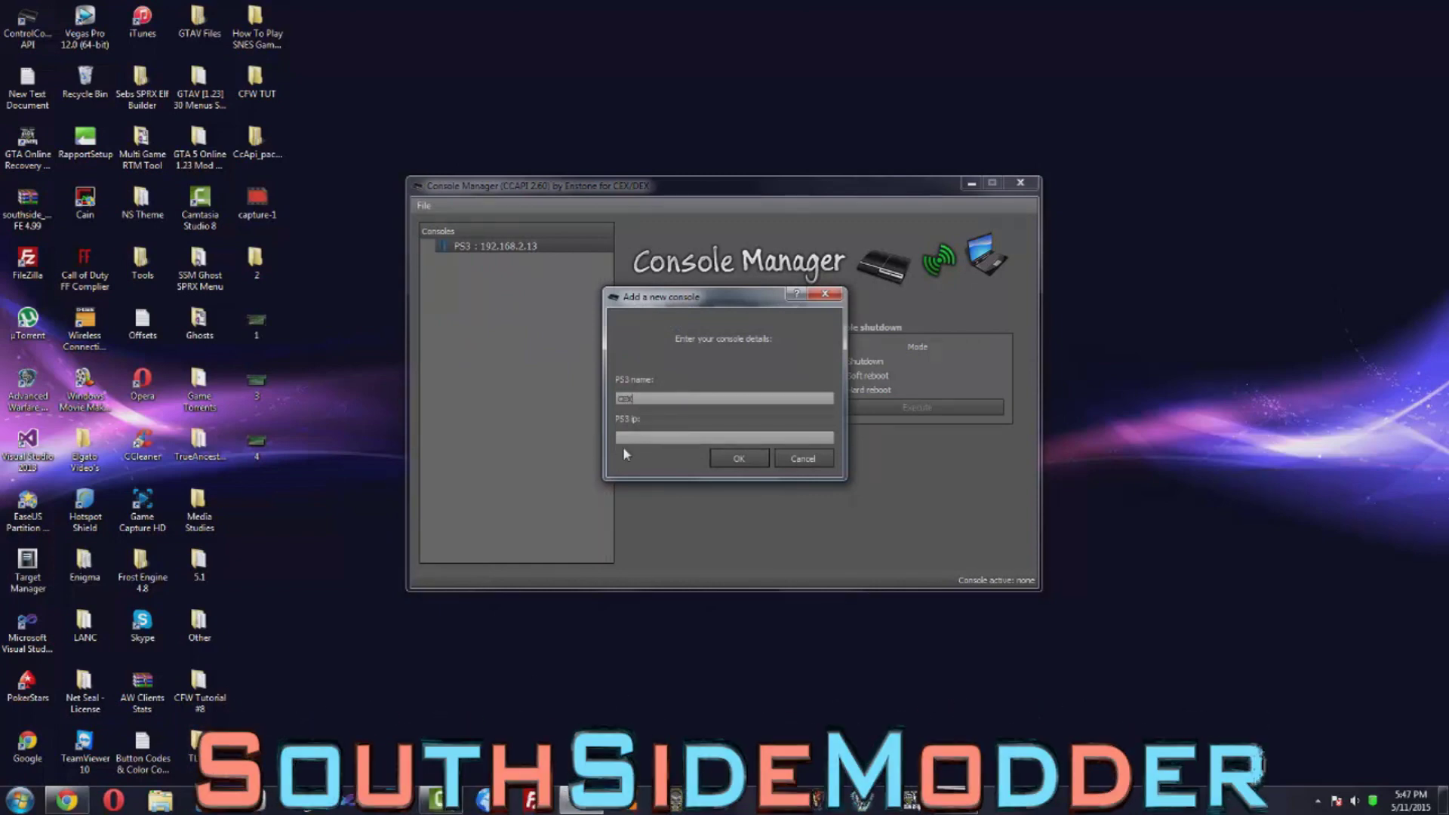
click(638, 436)
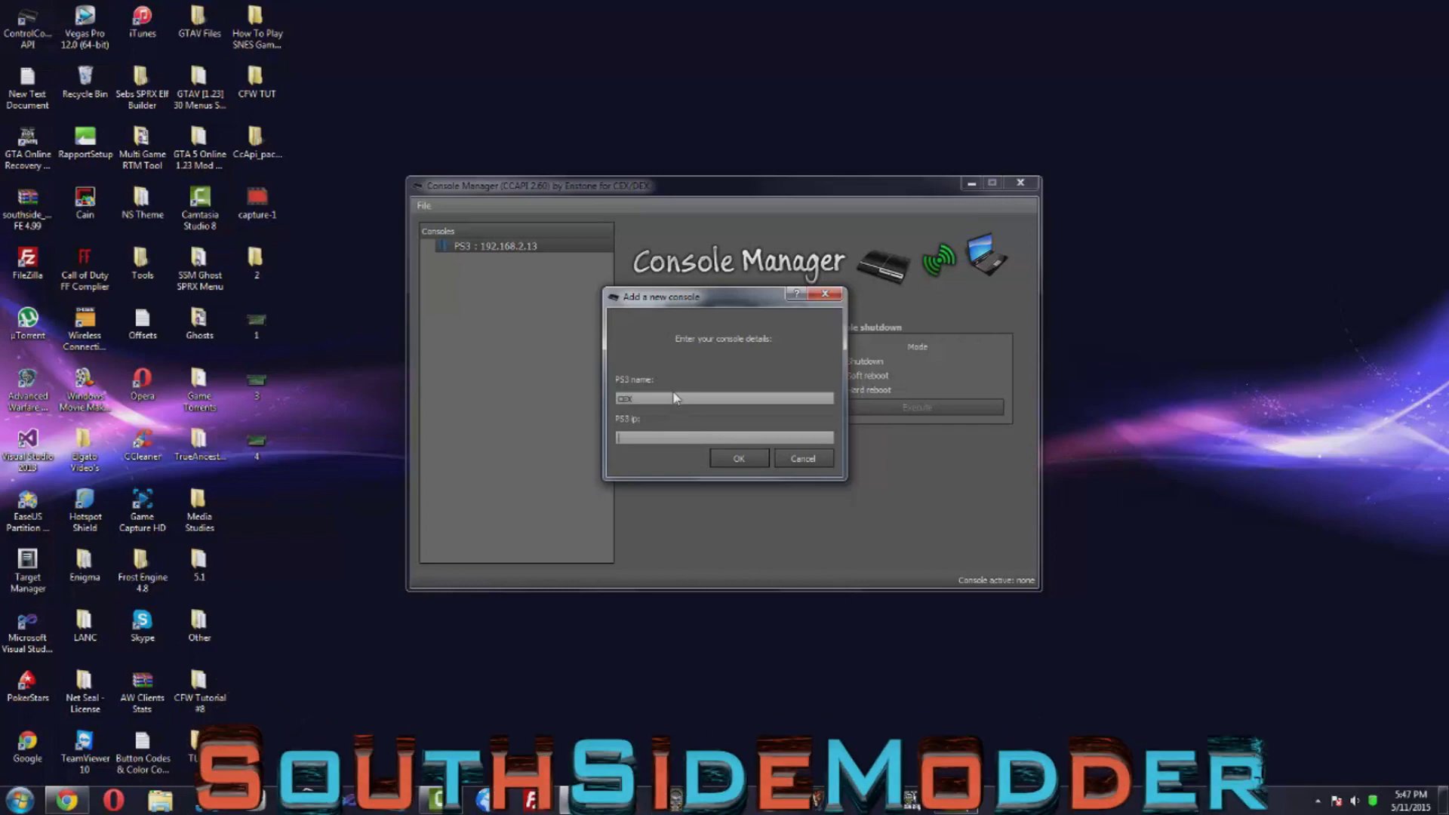
text(192.168.)
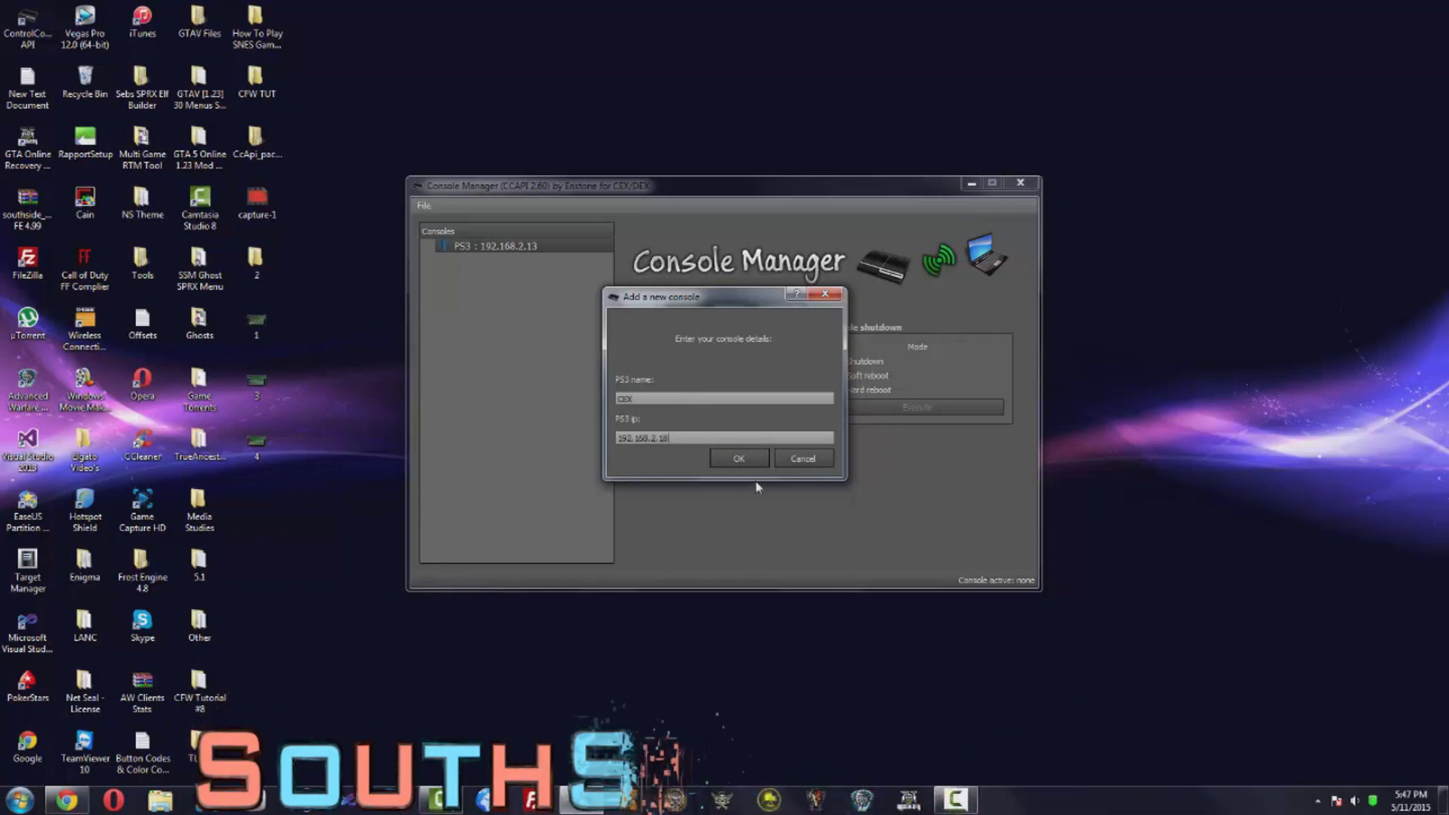
text(2.18)
click(739, 458)
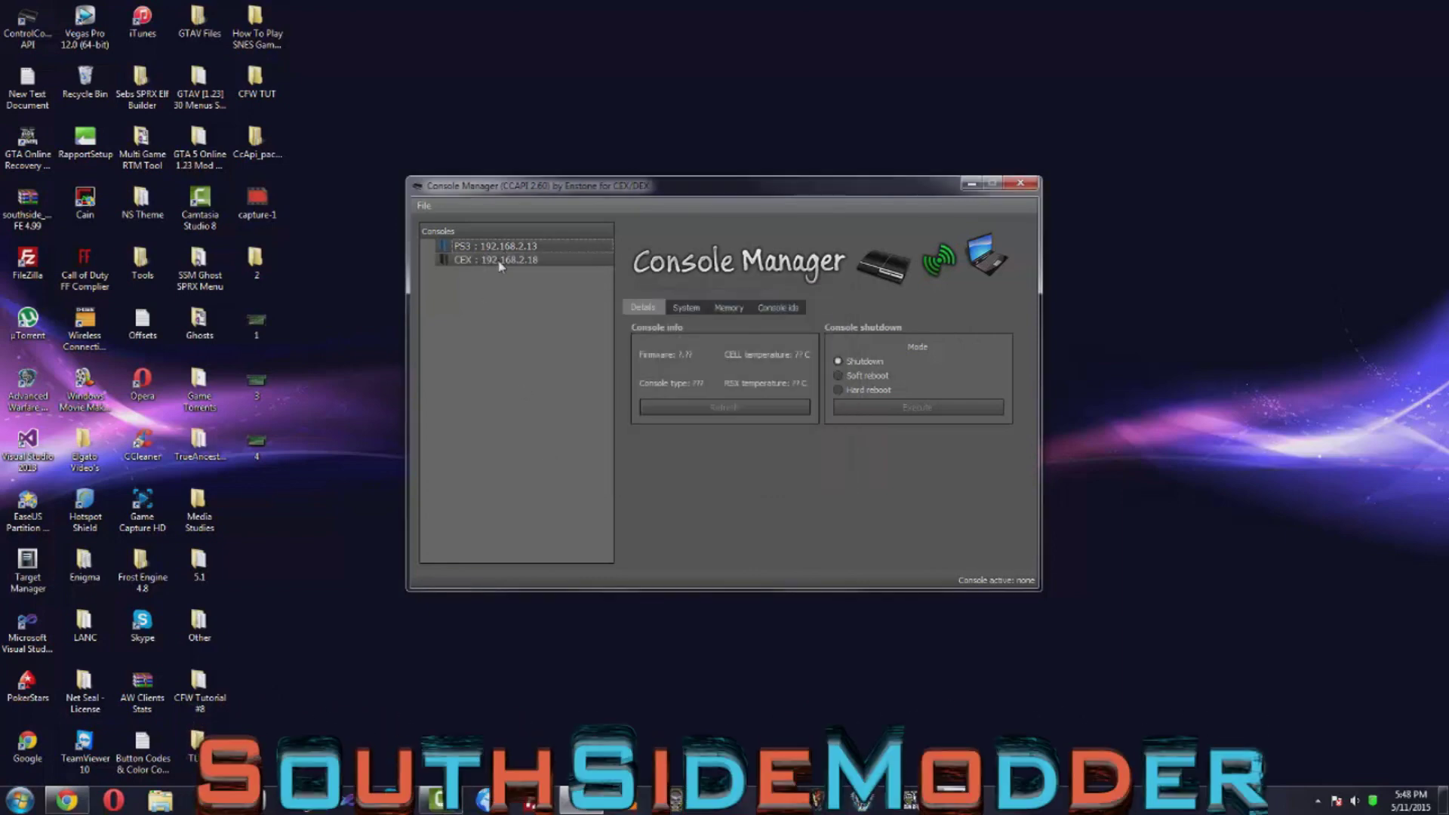
Connect to the CEX console and dismiss the connection message
right_click(469, 261)
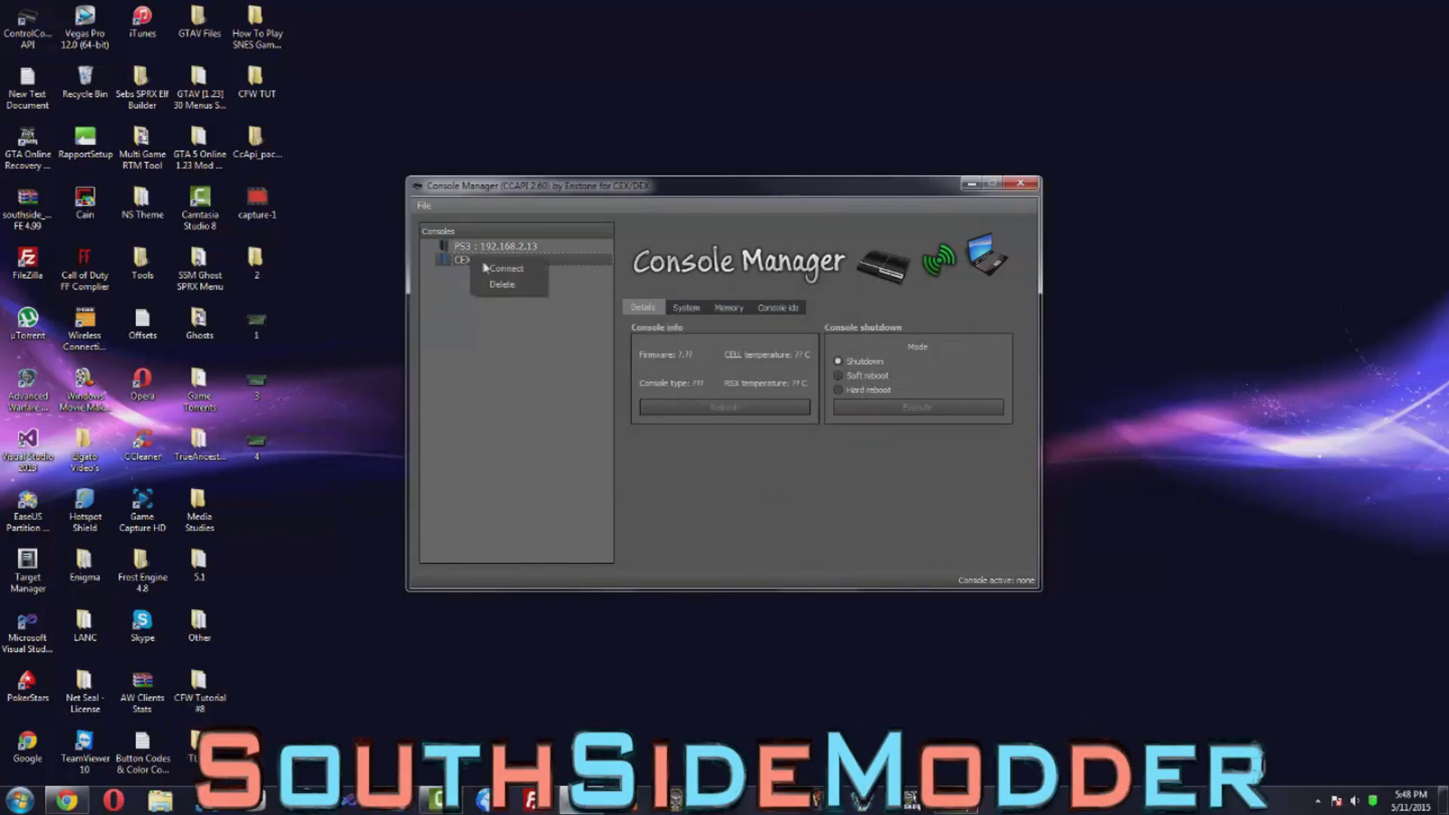
click(506, 269)
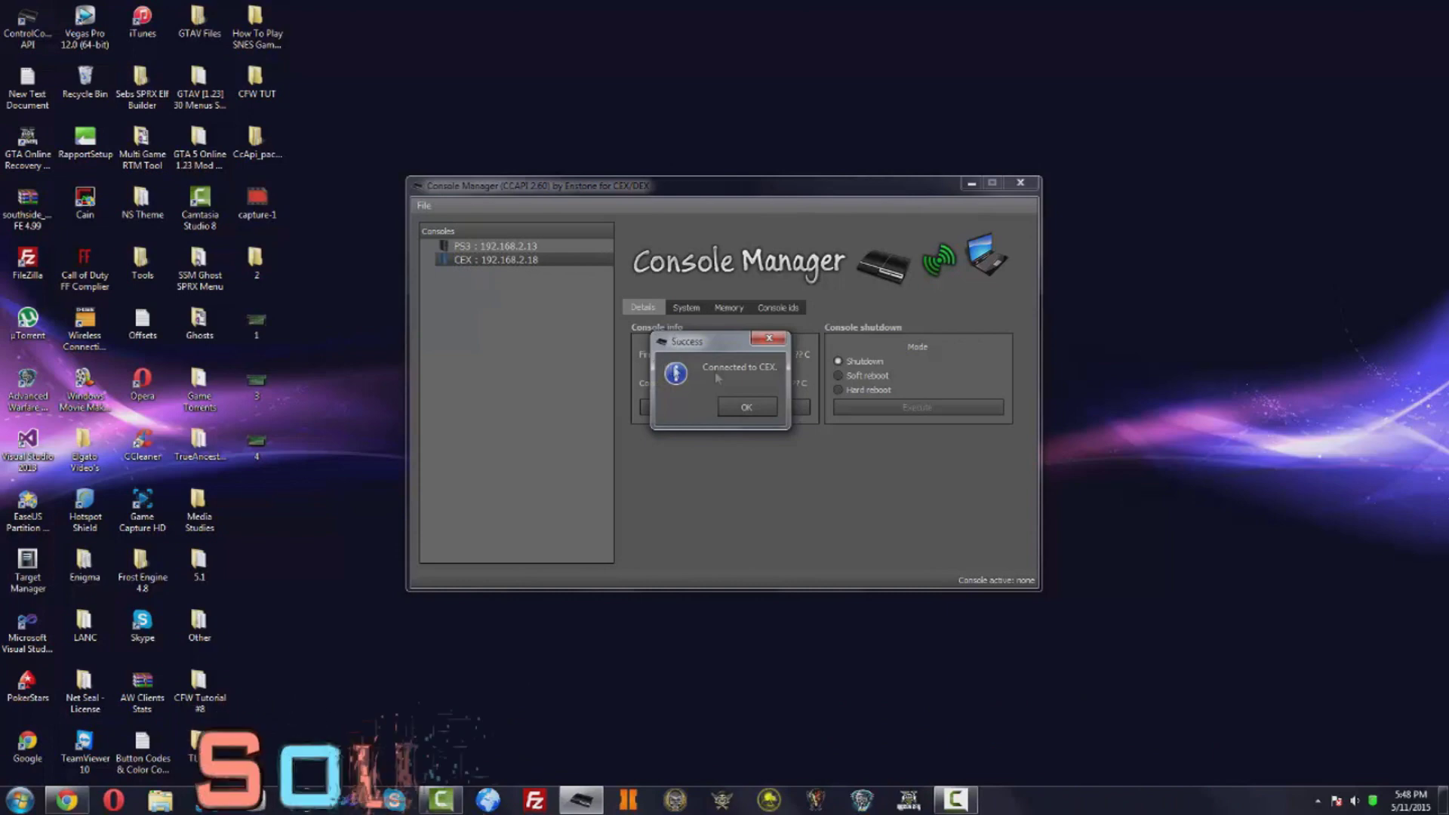
click(762, 407)
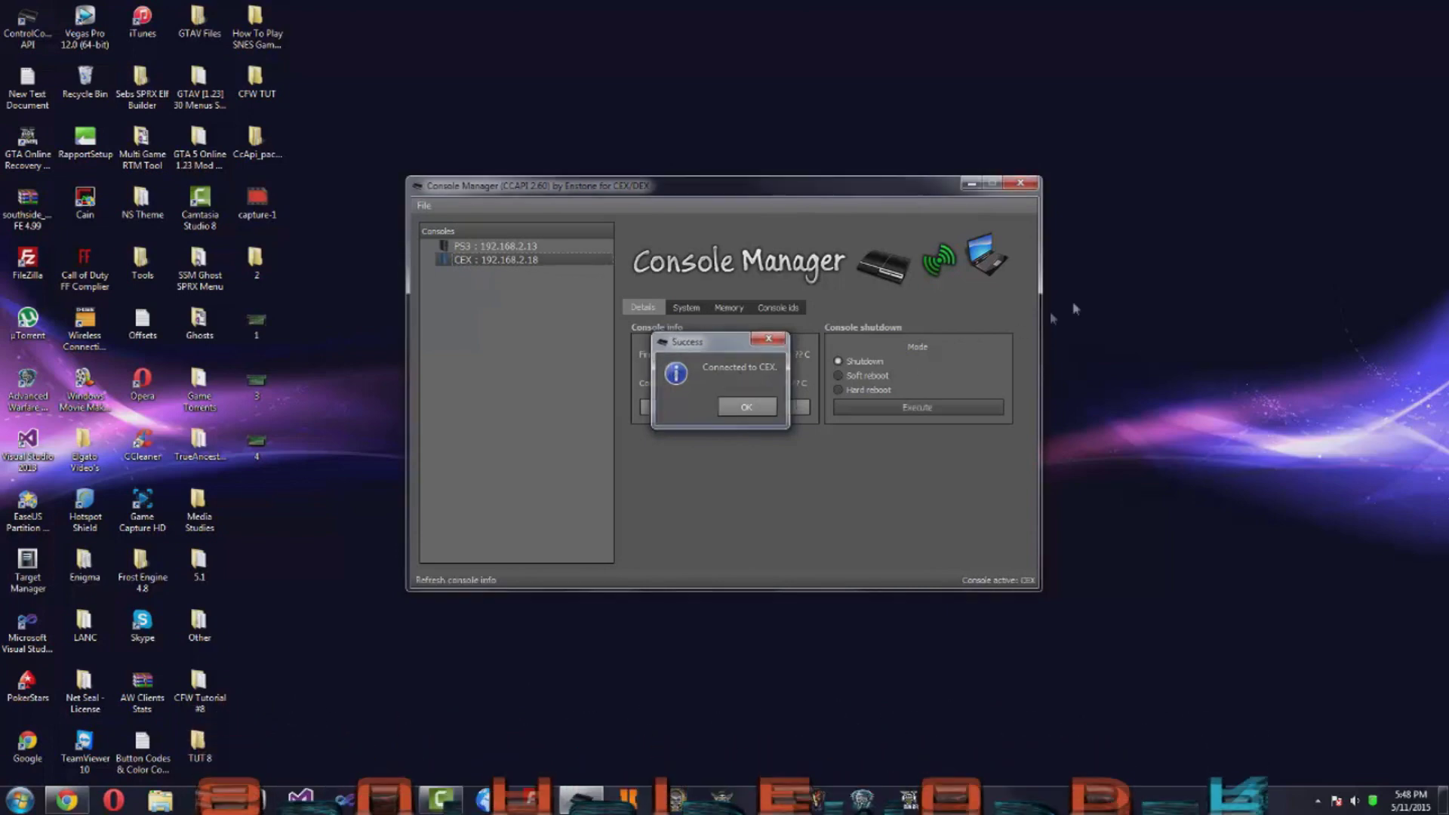
Look through the System, Memory and Console ids options, then return to the console details
click(687, 309)
click(729, 308)
click(776, 310)
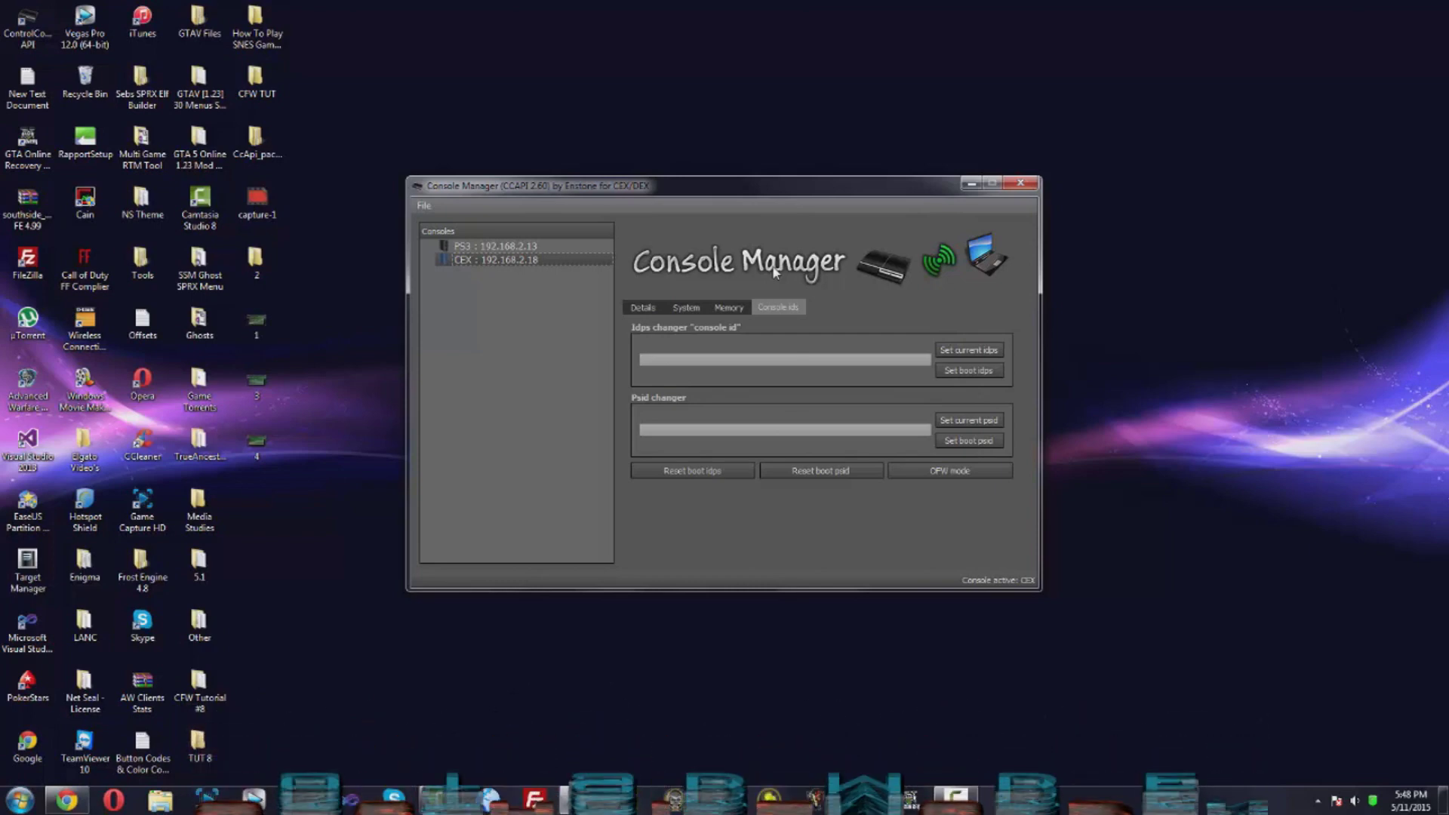
click(643, 309)
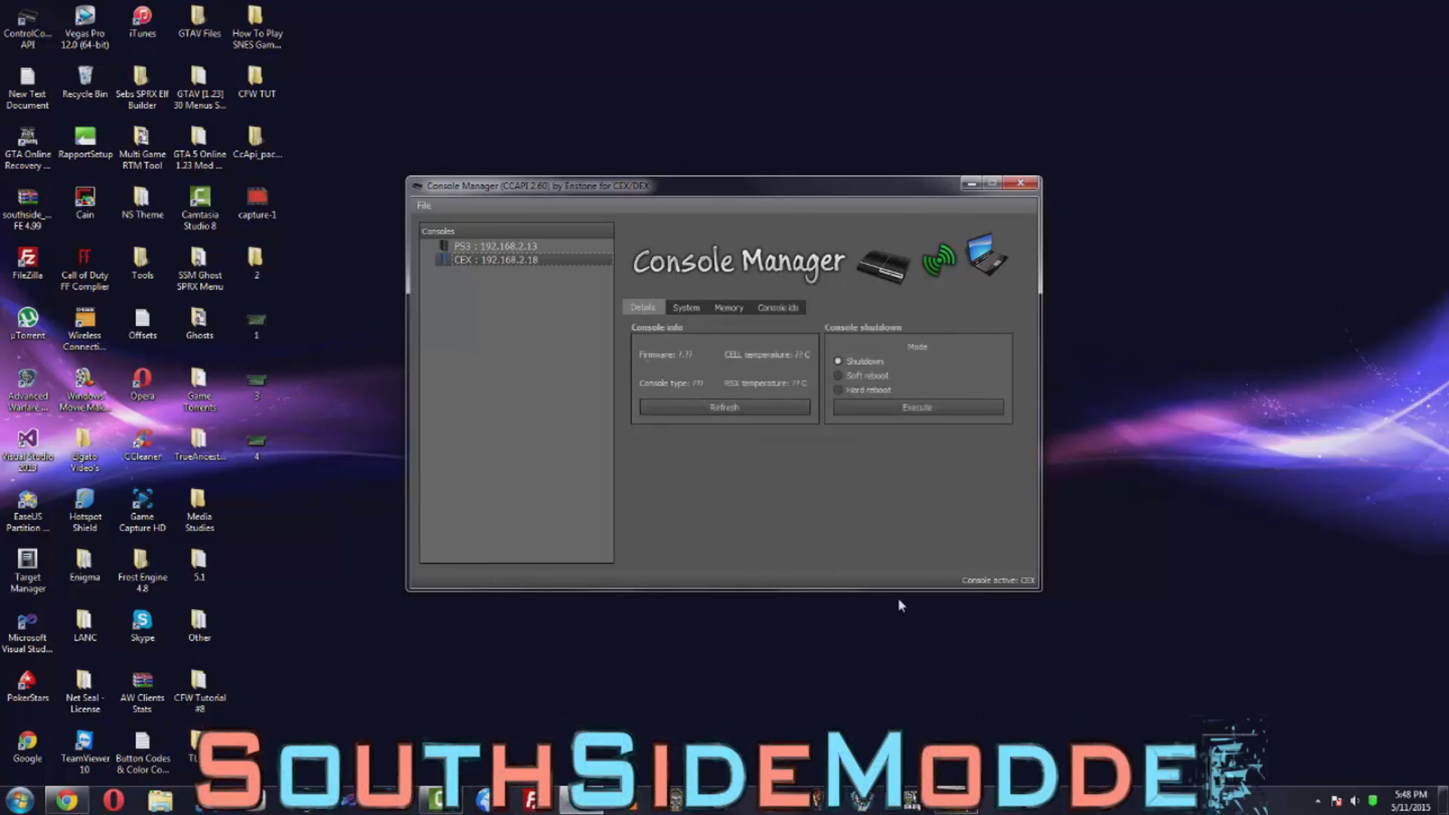